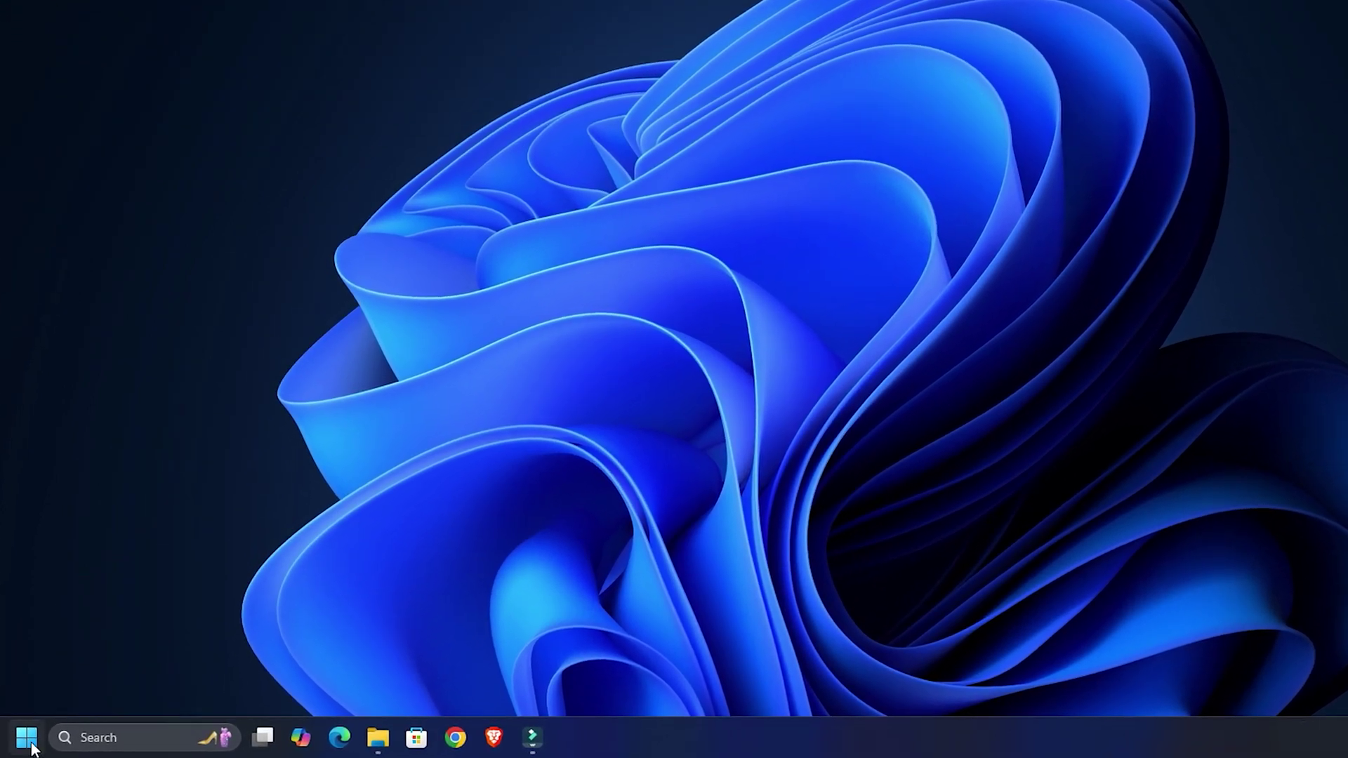
- Run the Bluetooth troubleshooter from Settings > System > Troubleshoot > Other troubleshooters
right_click(32, 748)
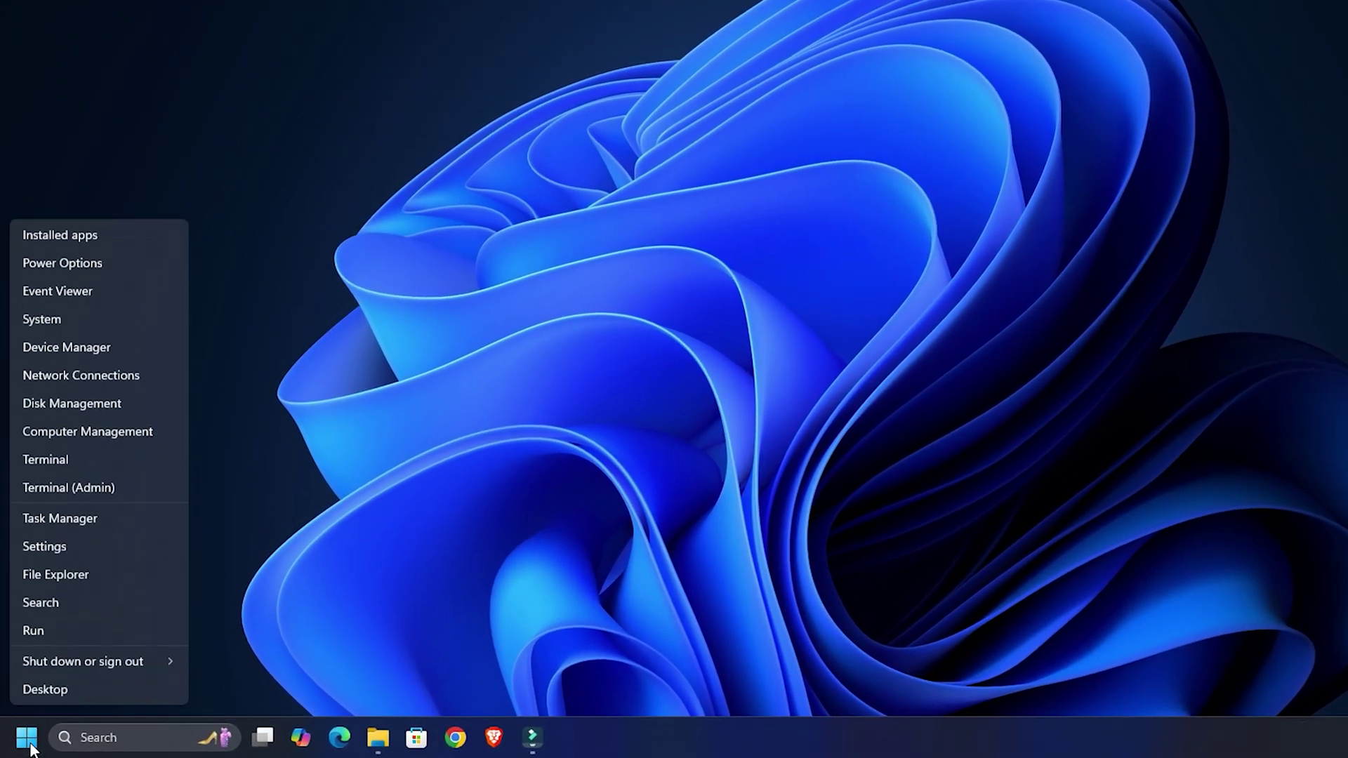
left_click(63, 543)
left_click(54, 181)
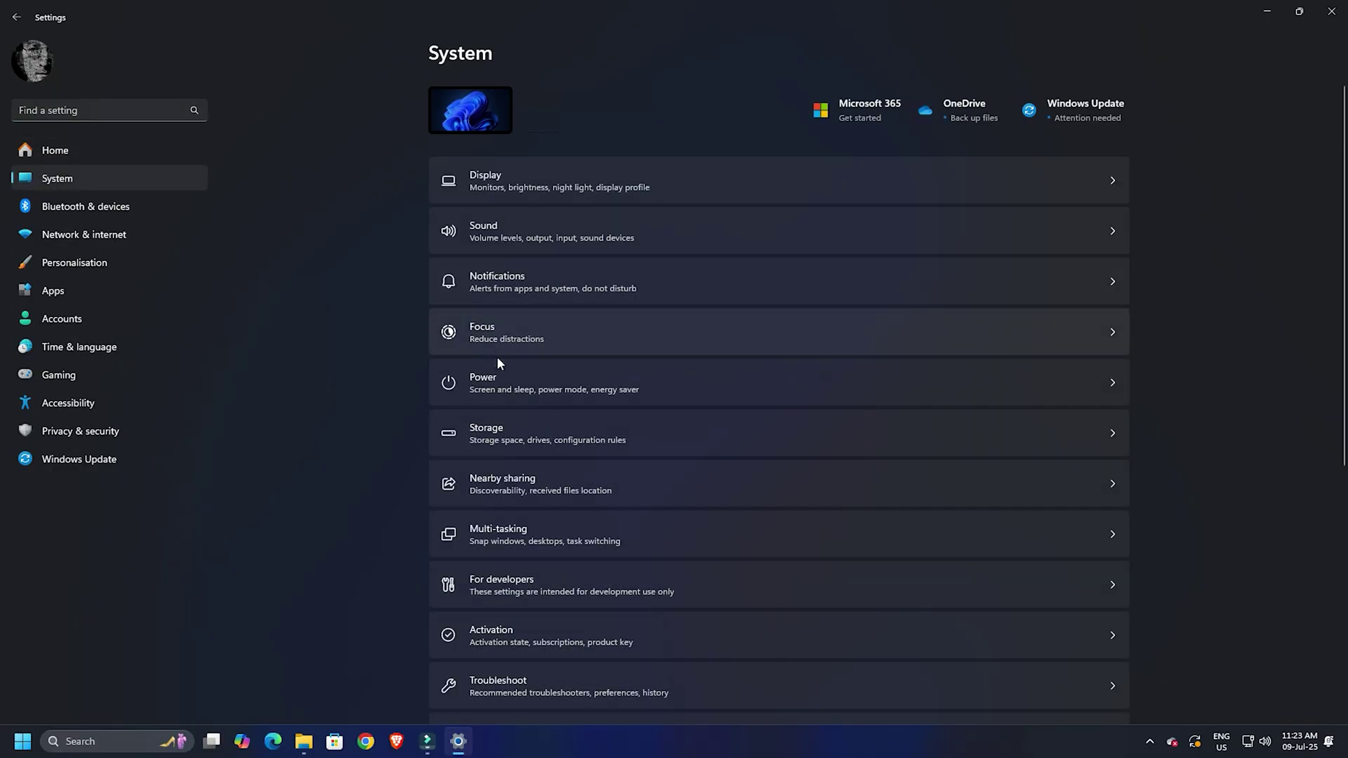
scroll(634, 573, "down", 2)
left_click(652, 579)
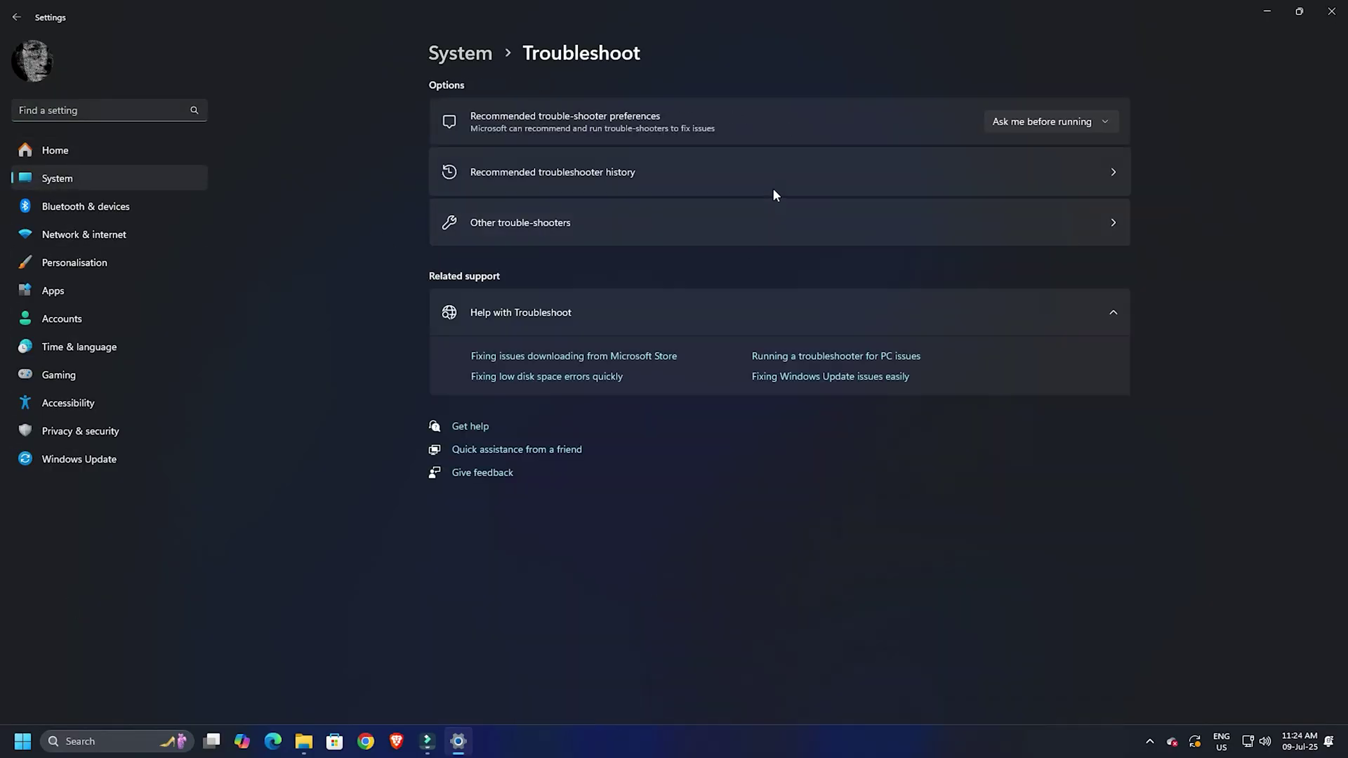
left_click(792, 219)
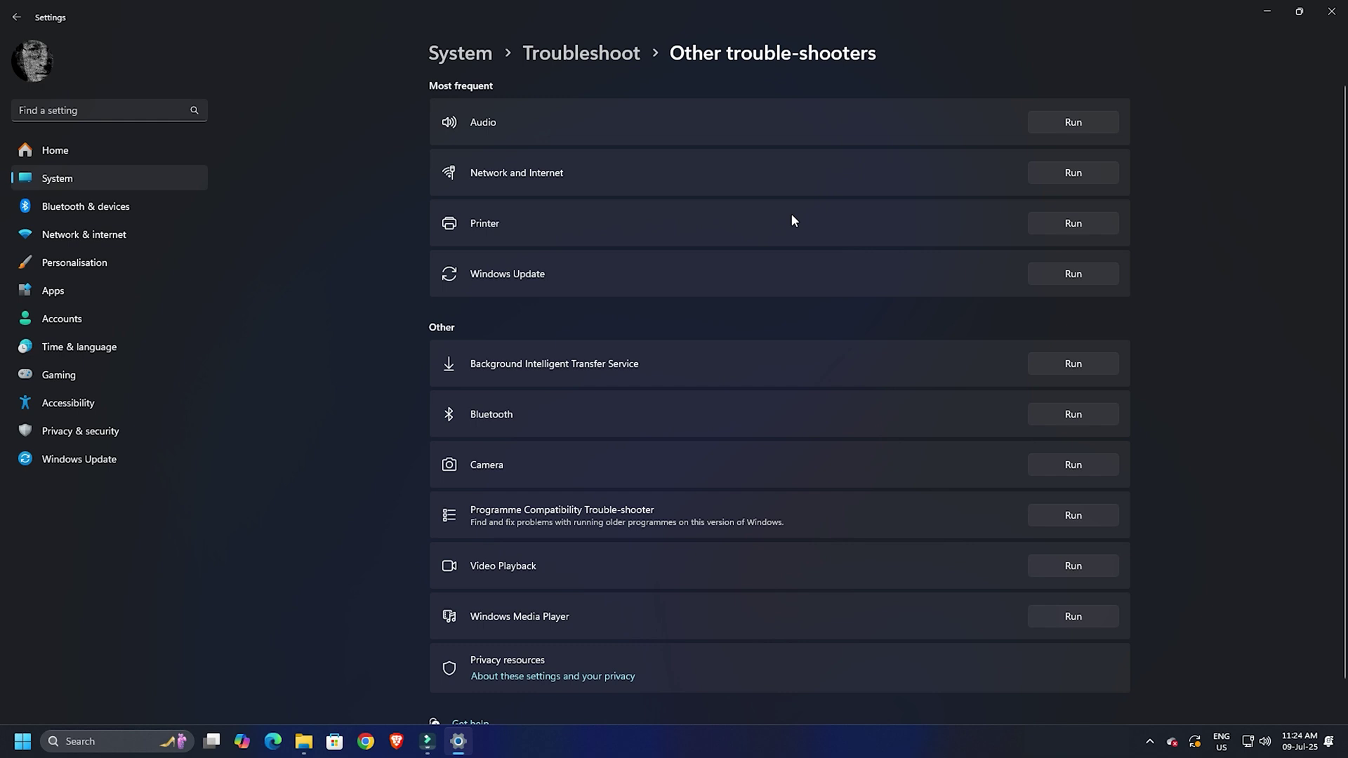
left_click(1079, 417)
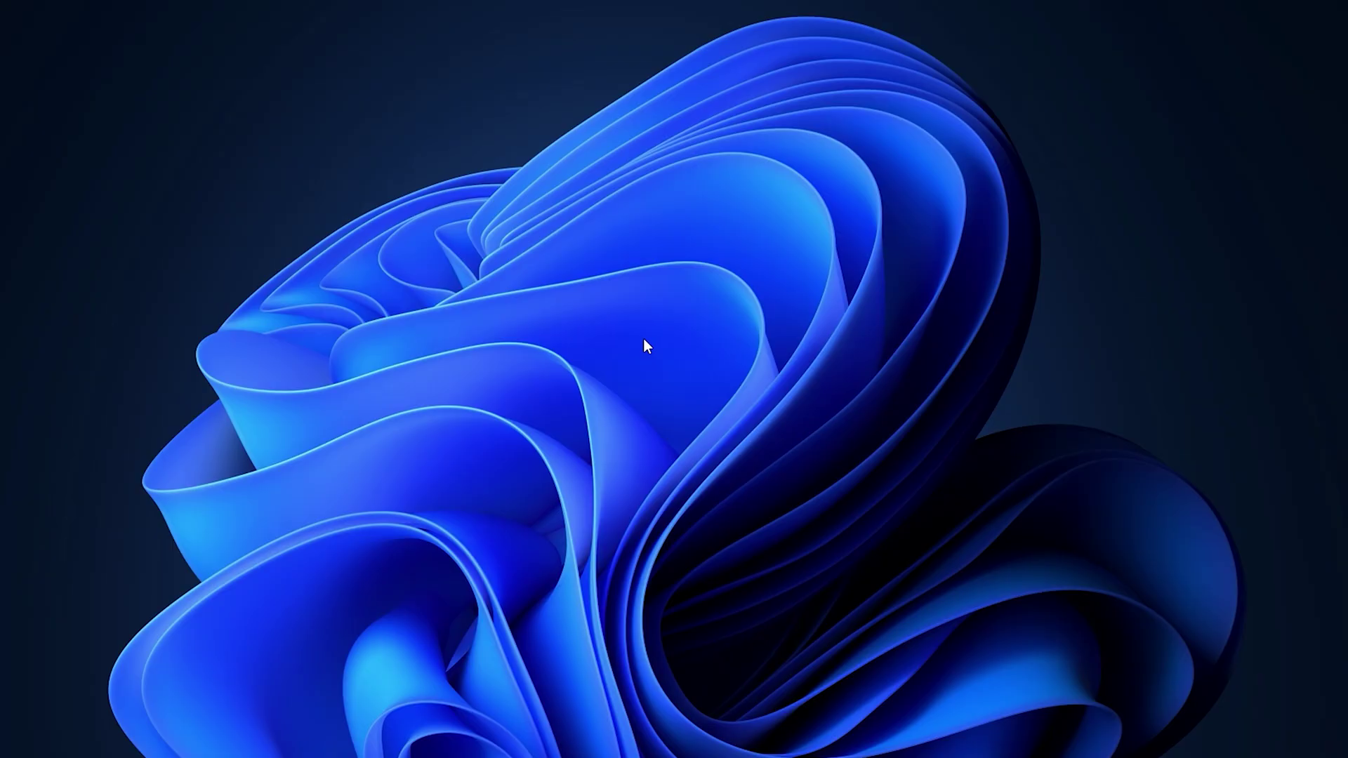
- Open the Realtek PCIe GbE Family Controller's Properties under Device Manager's Network adapters
key("super+x")
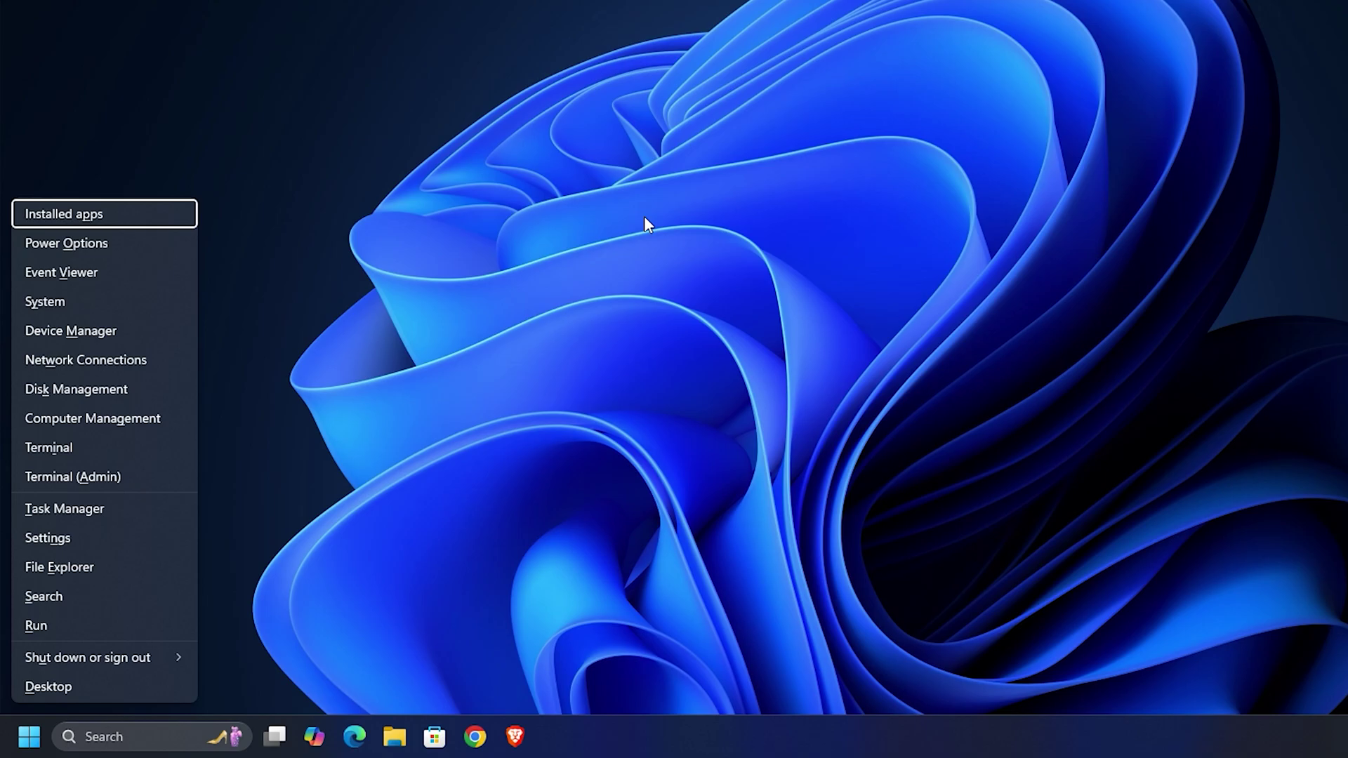
left_click(119, 330)
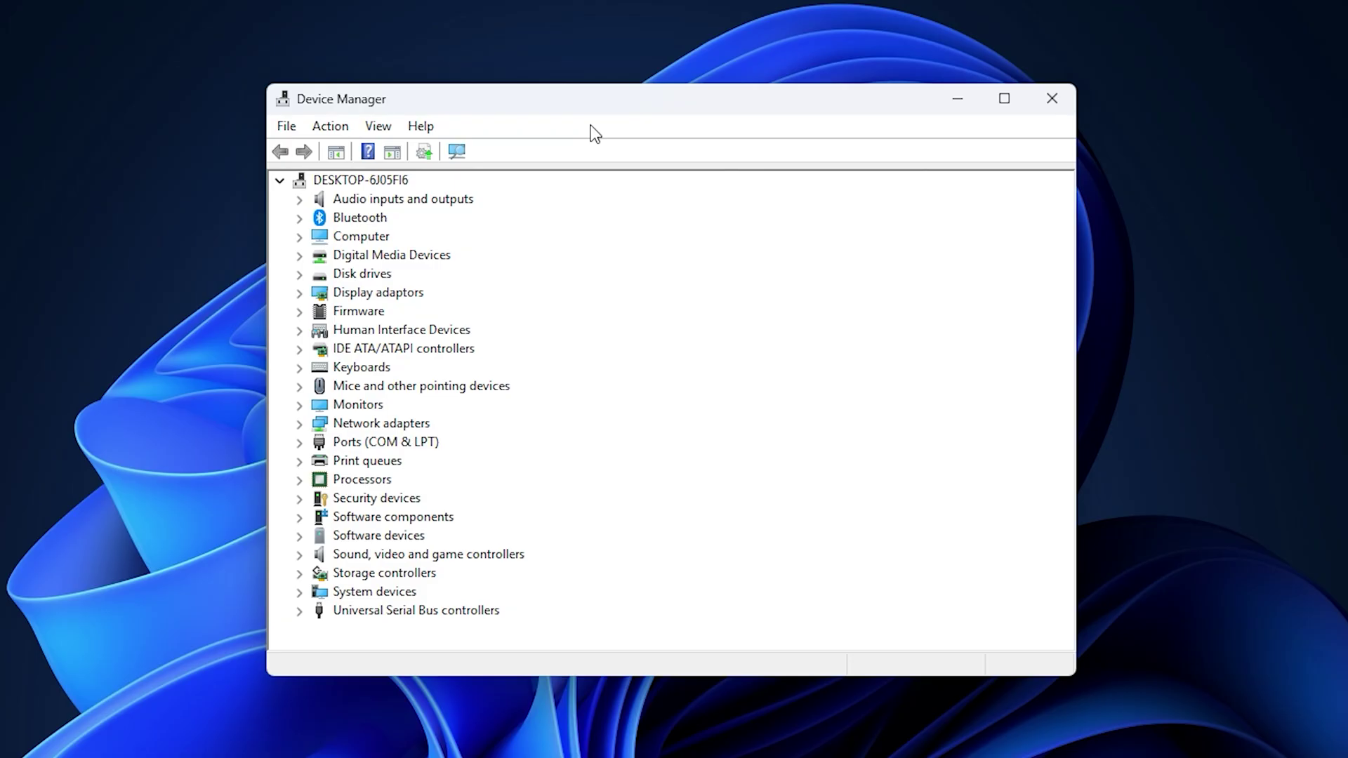
left_click(299, 424)
right_click(396, 461)
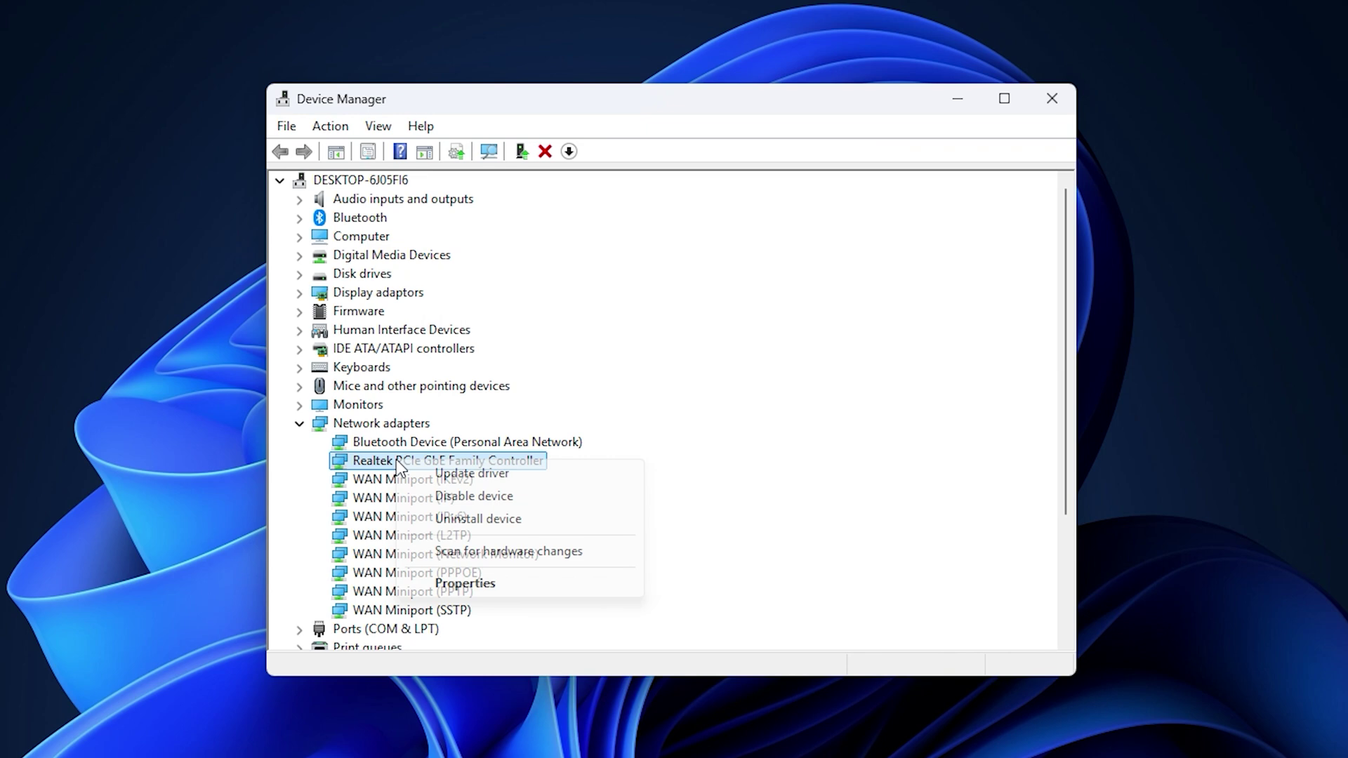
left_click(465, 583)
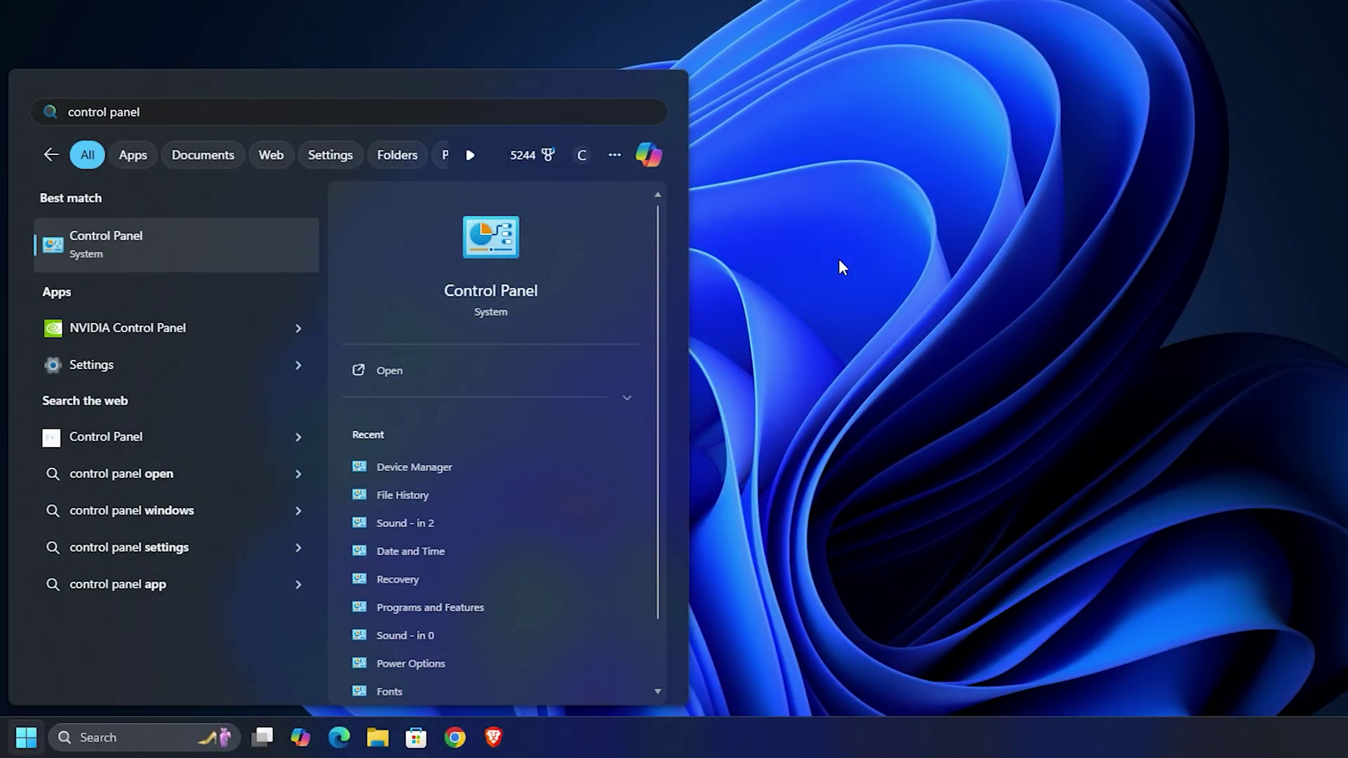
- Set S24C36x as the default playback device in Control Panel's Sound settings
left_click(257, 247)
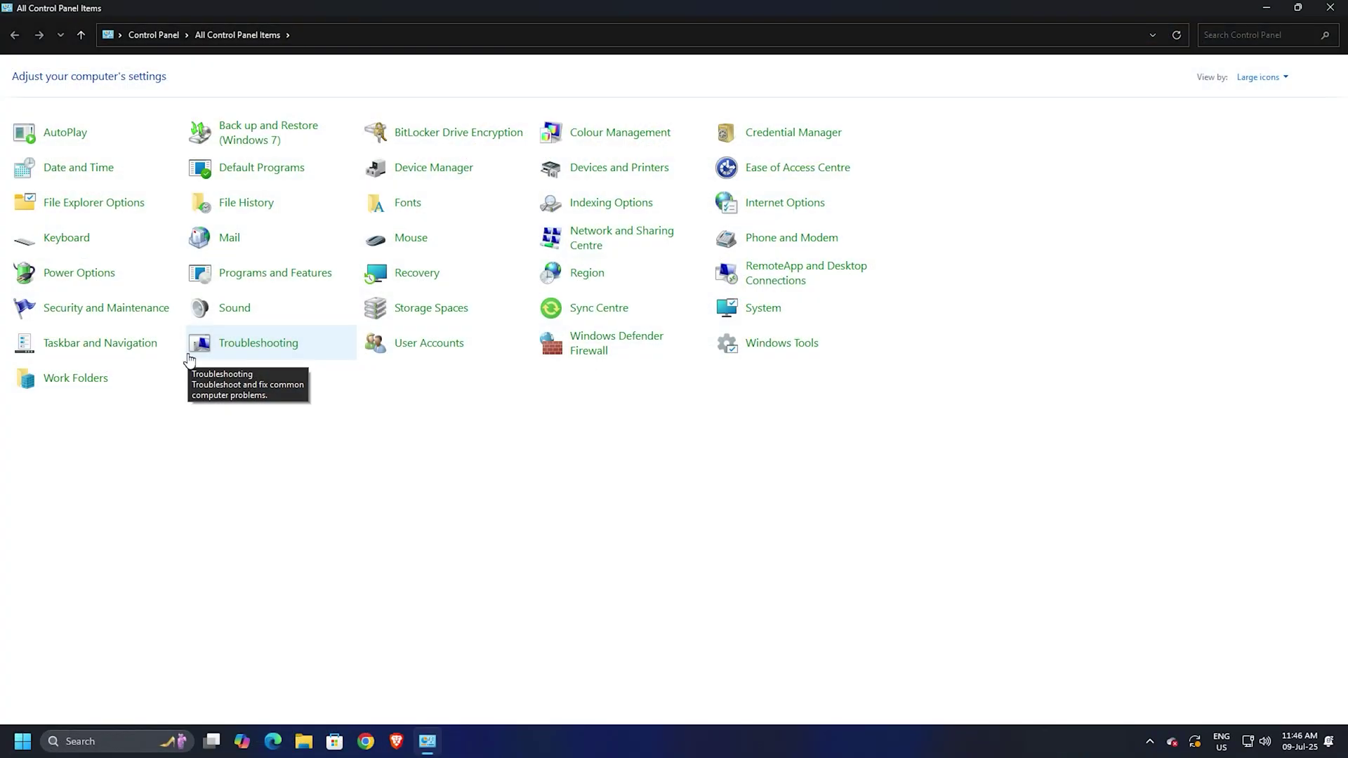
left_click(234, 308)
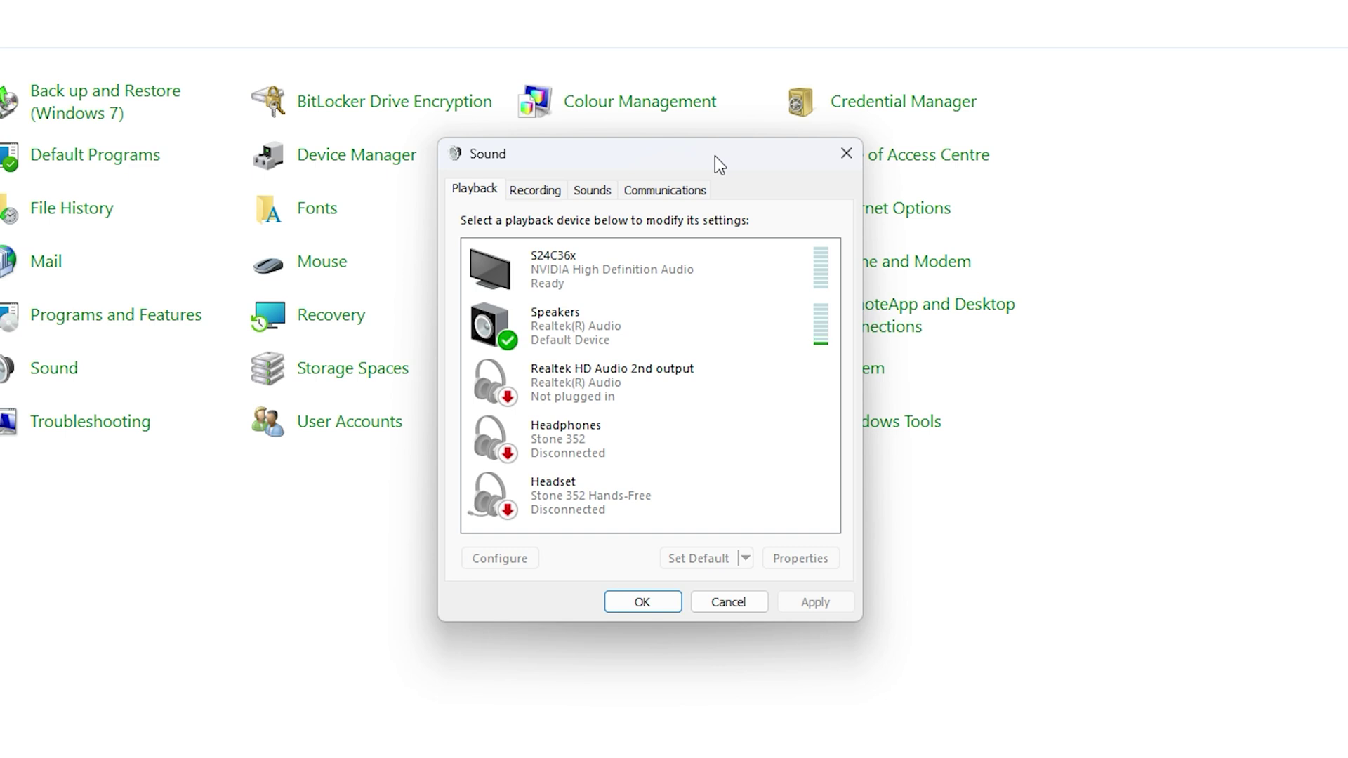
left_click(526, 262)
left_click(559, 347)
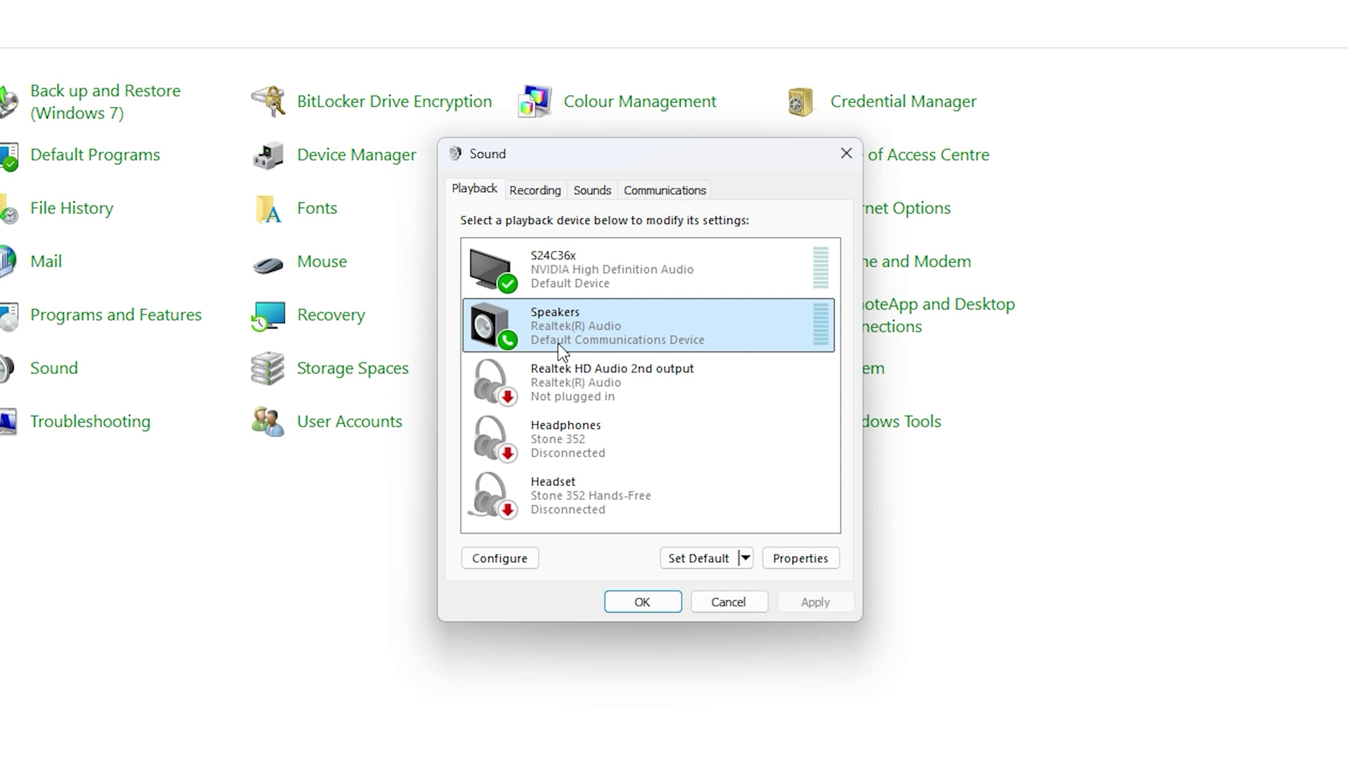
- Turn on Disable all enhancements in the S24C36x device properties and apply it
right_click(559, 351)
left_click(643, 522)
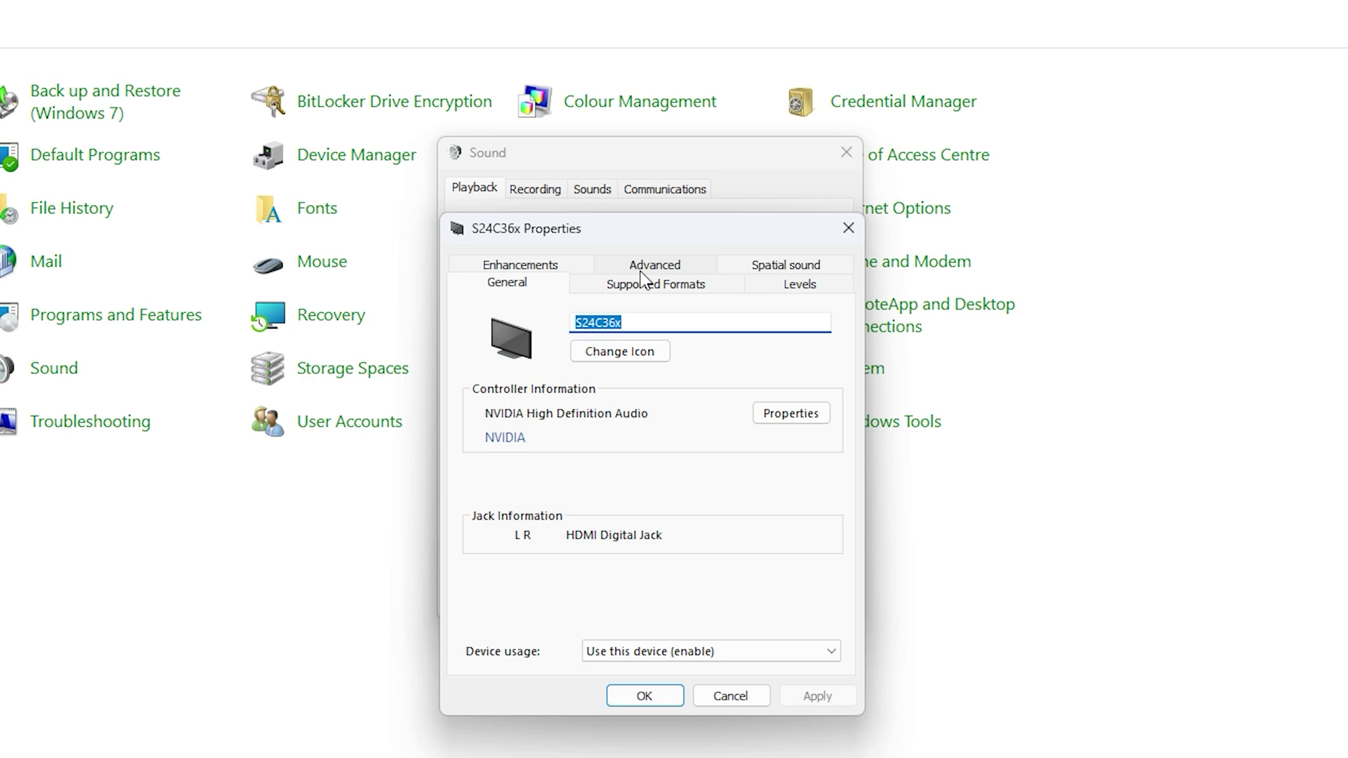
left_click(537, 264)
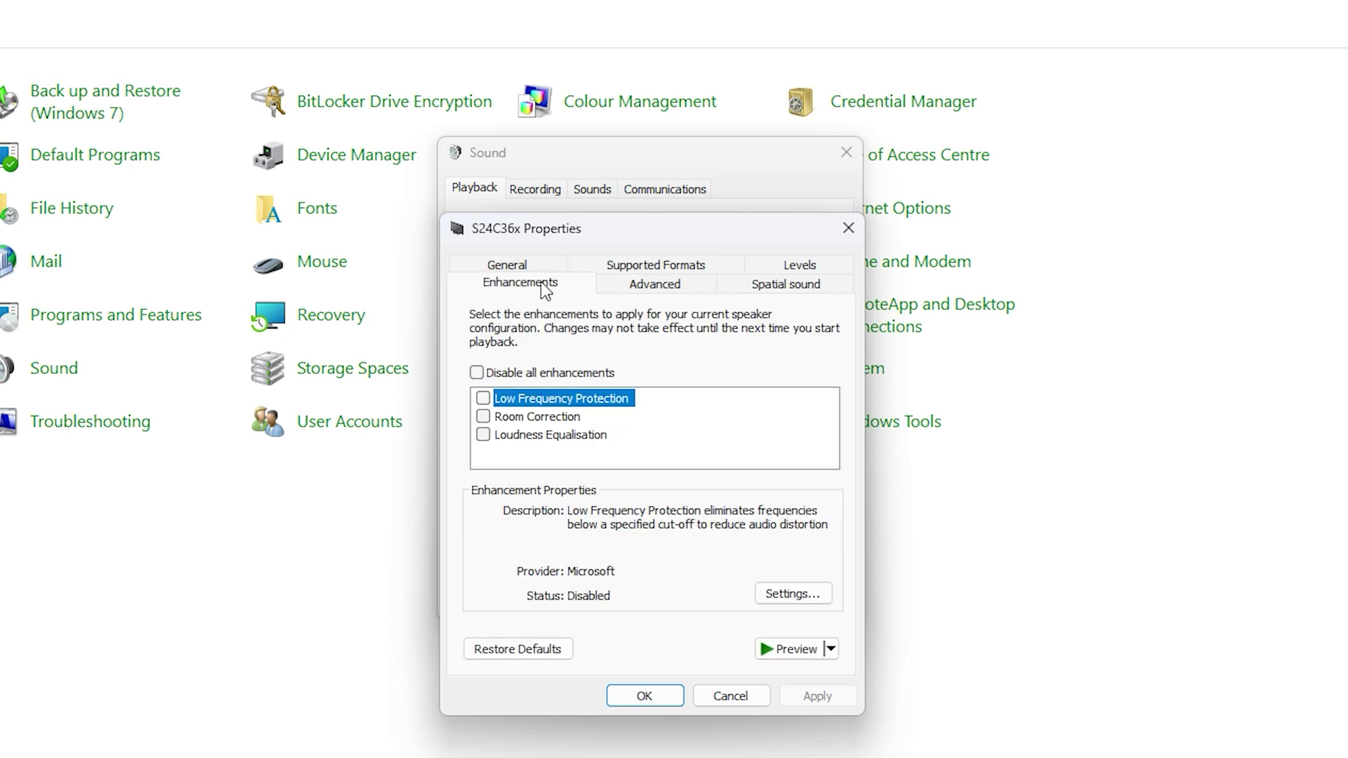
left_click(506, 375)
left_click(815, 700)
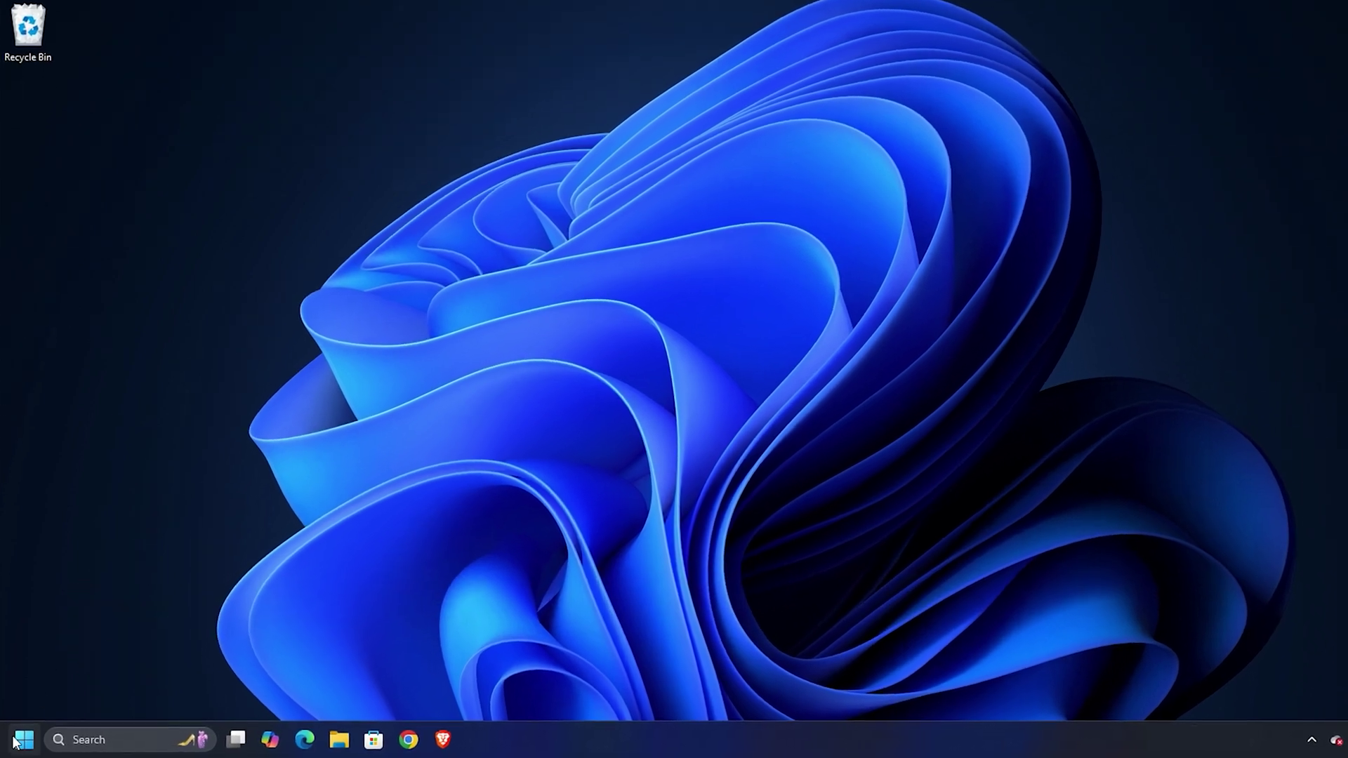
- Uninstall Bluetooth Device (RFCOMM Protocol TDI) from Device Manager's Bluetooth list
right_click(22, 741)
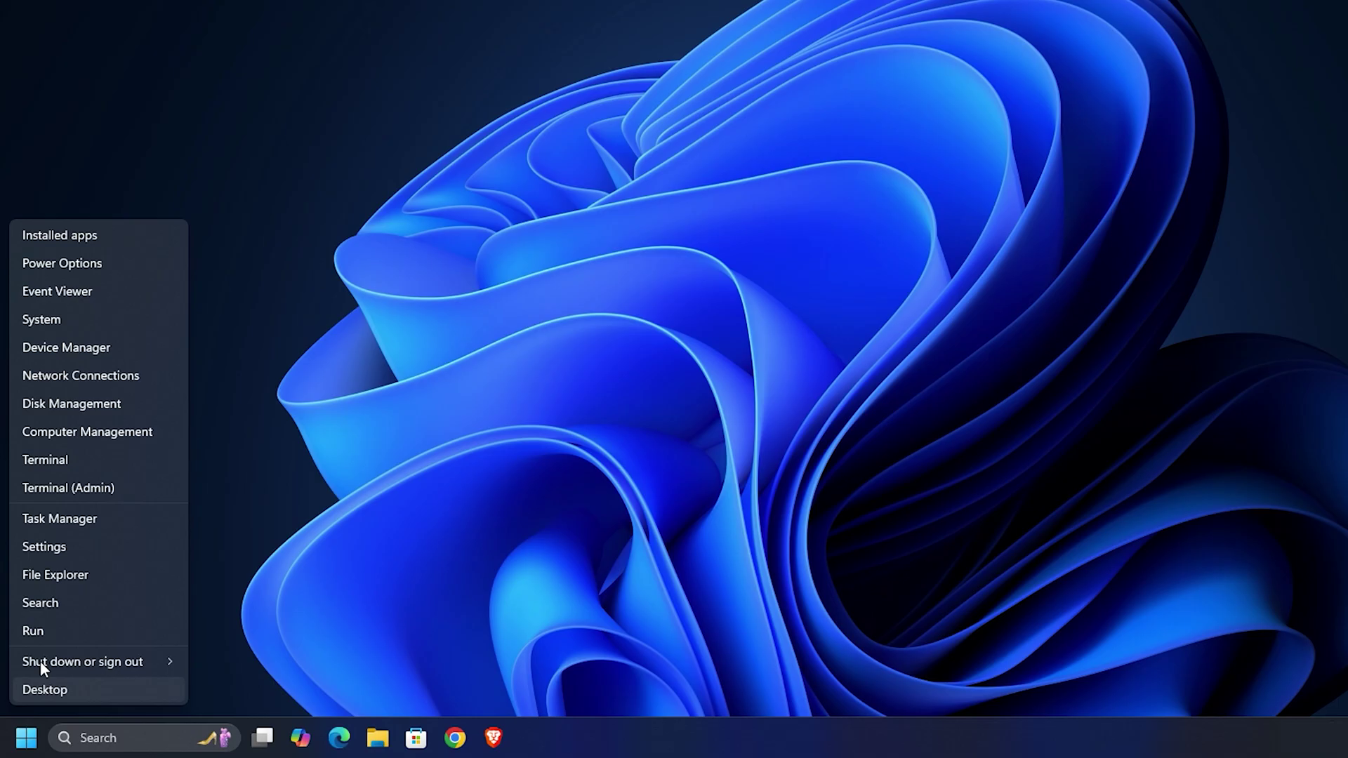
left_click(70, 345)
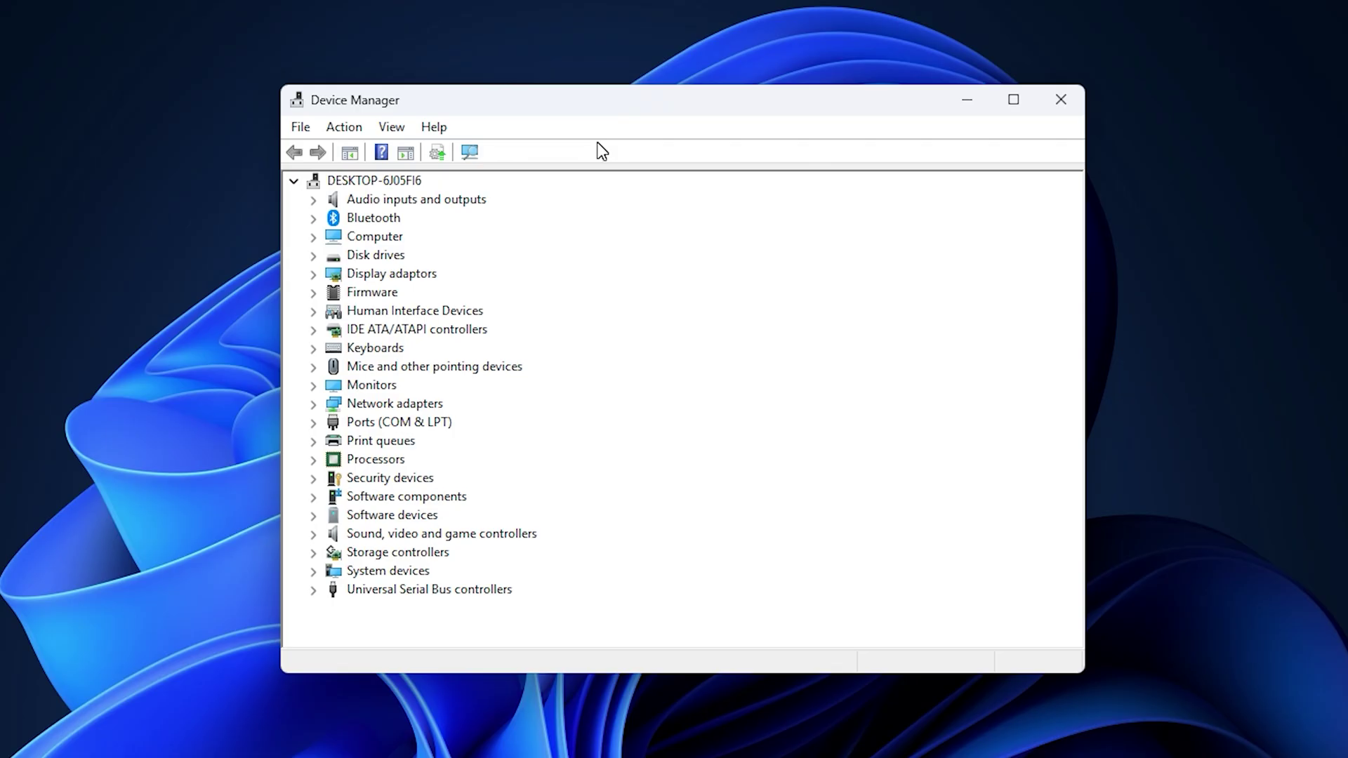
left_click(313, 218)
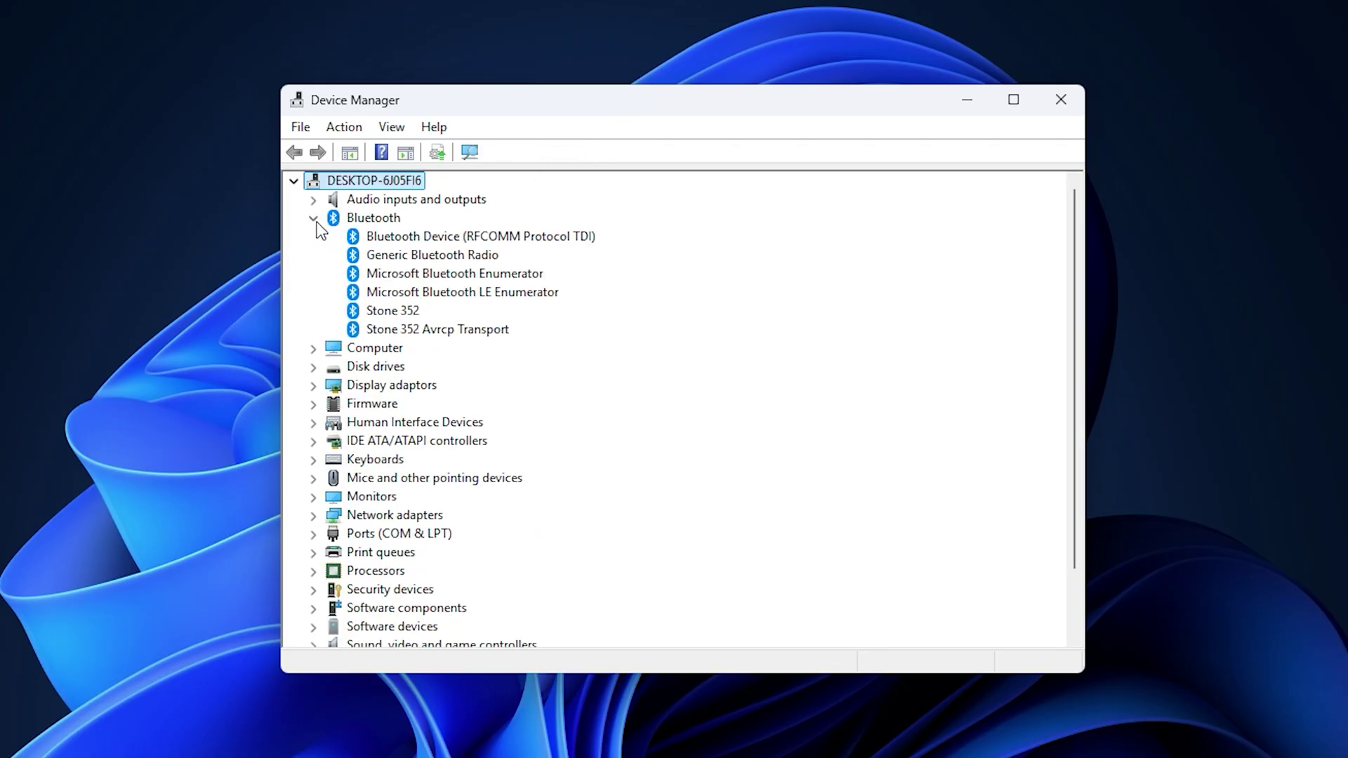
right_click(413, 233)
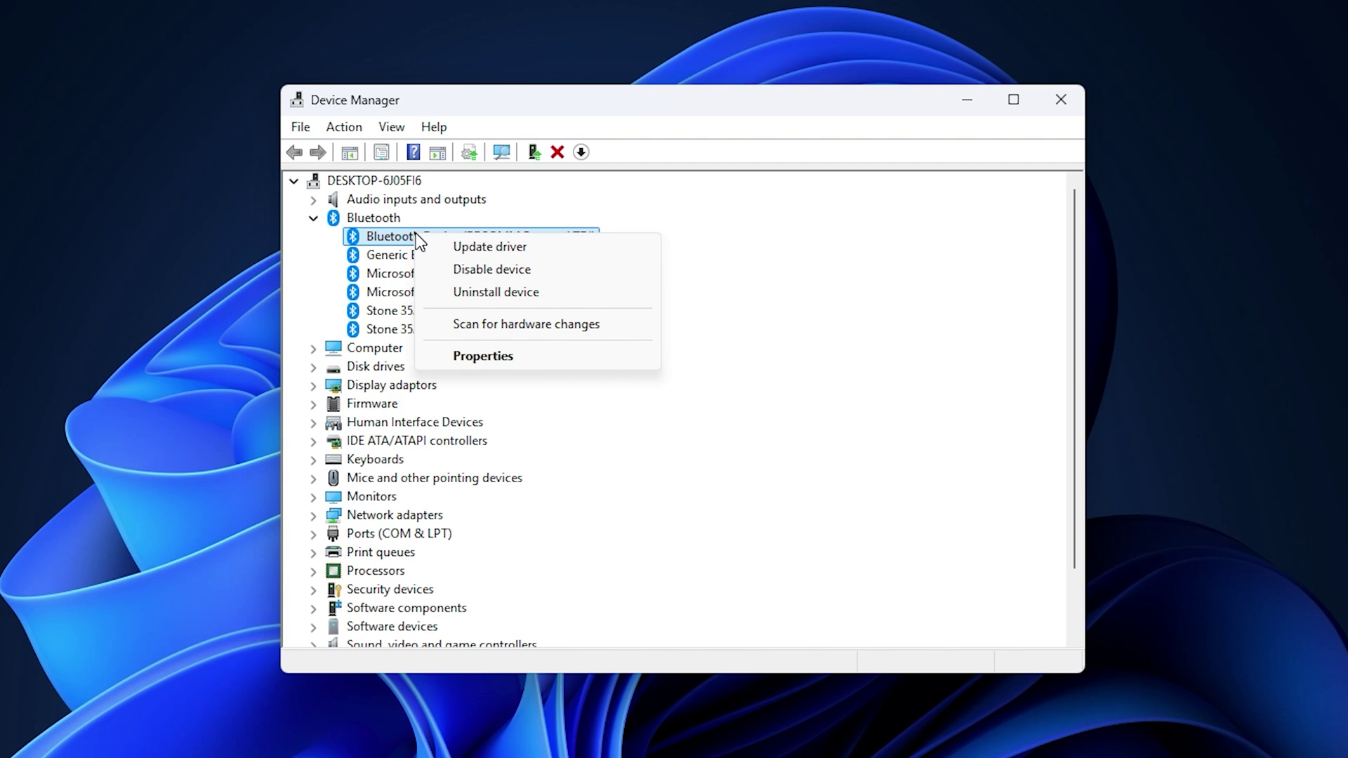
left_click(549, 292)
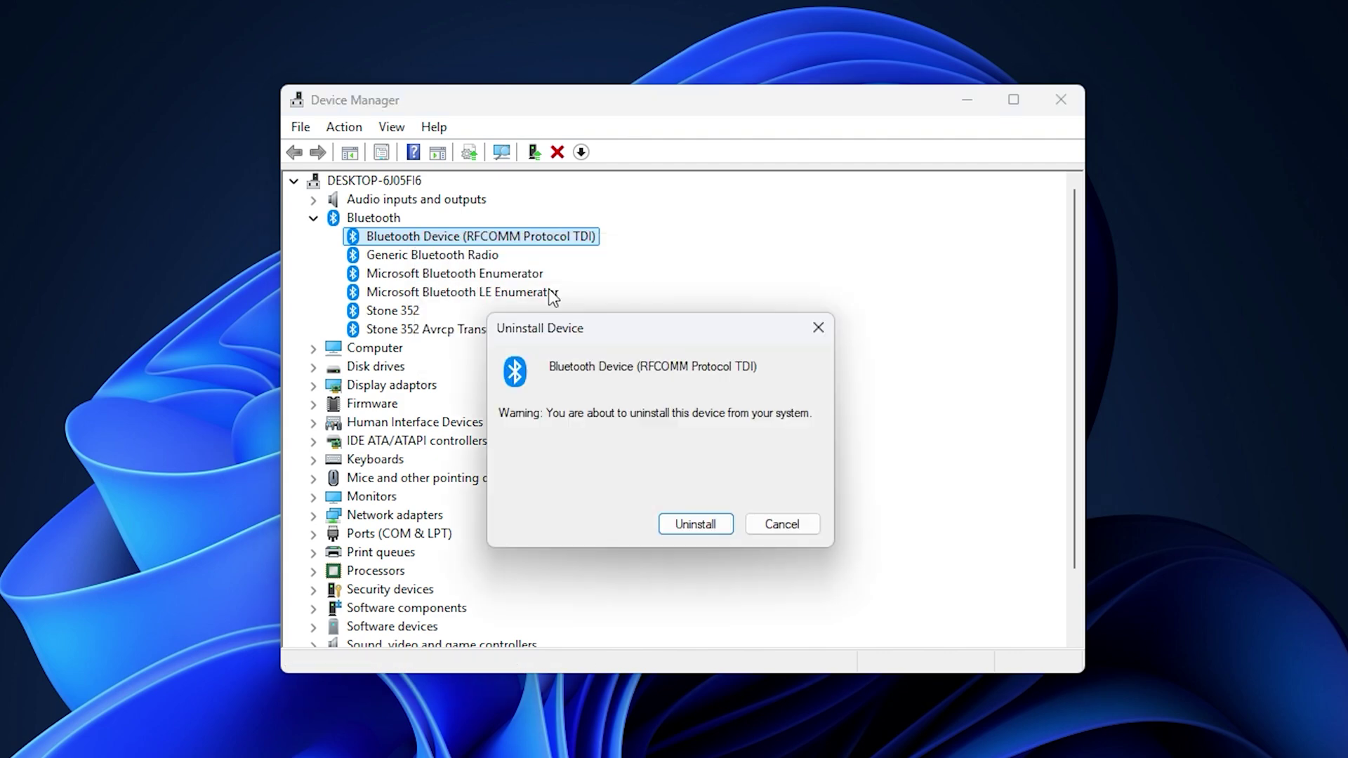
left_click(697, 524)
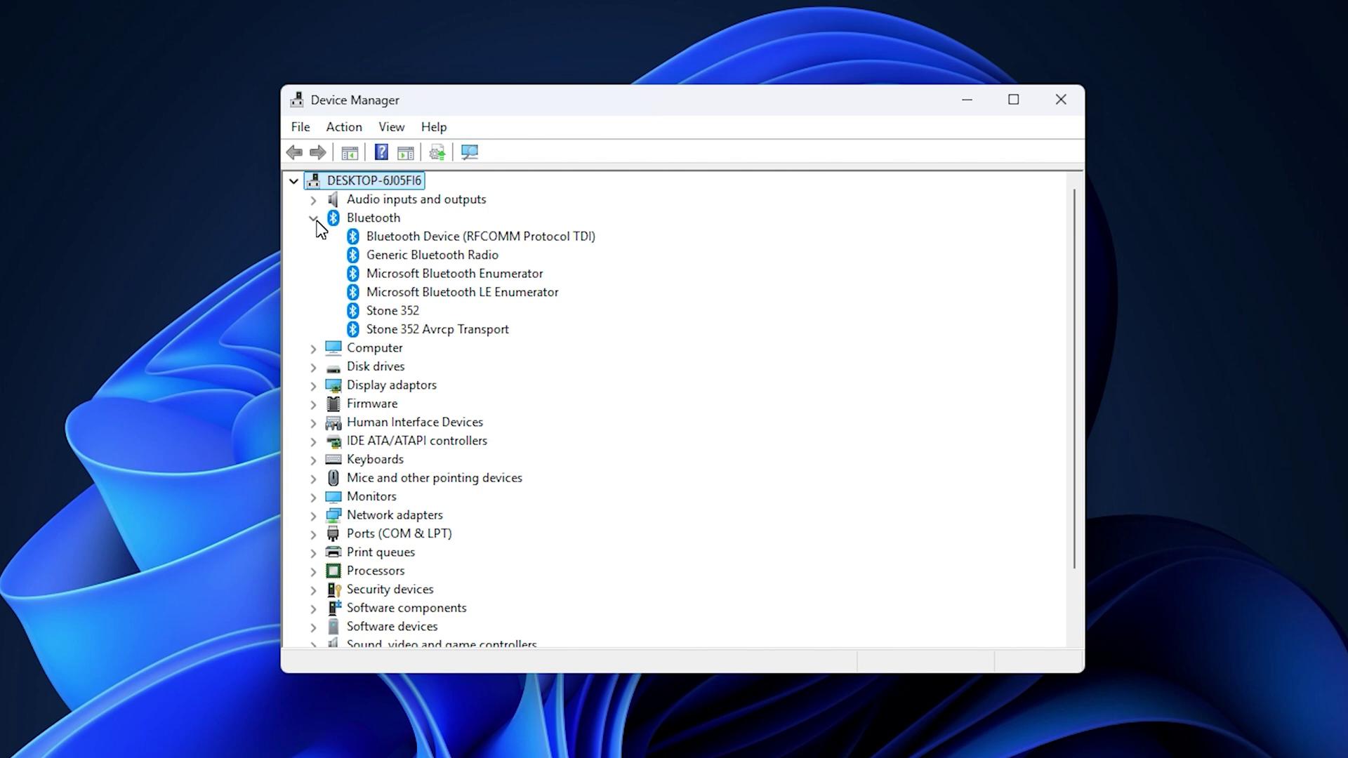
left_click(413, 233)
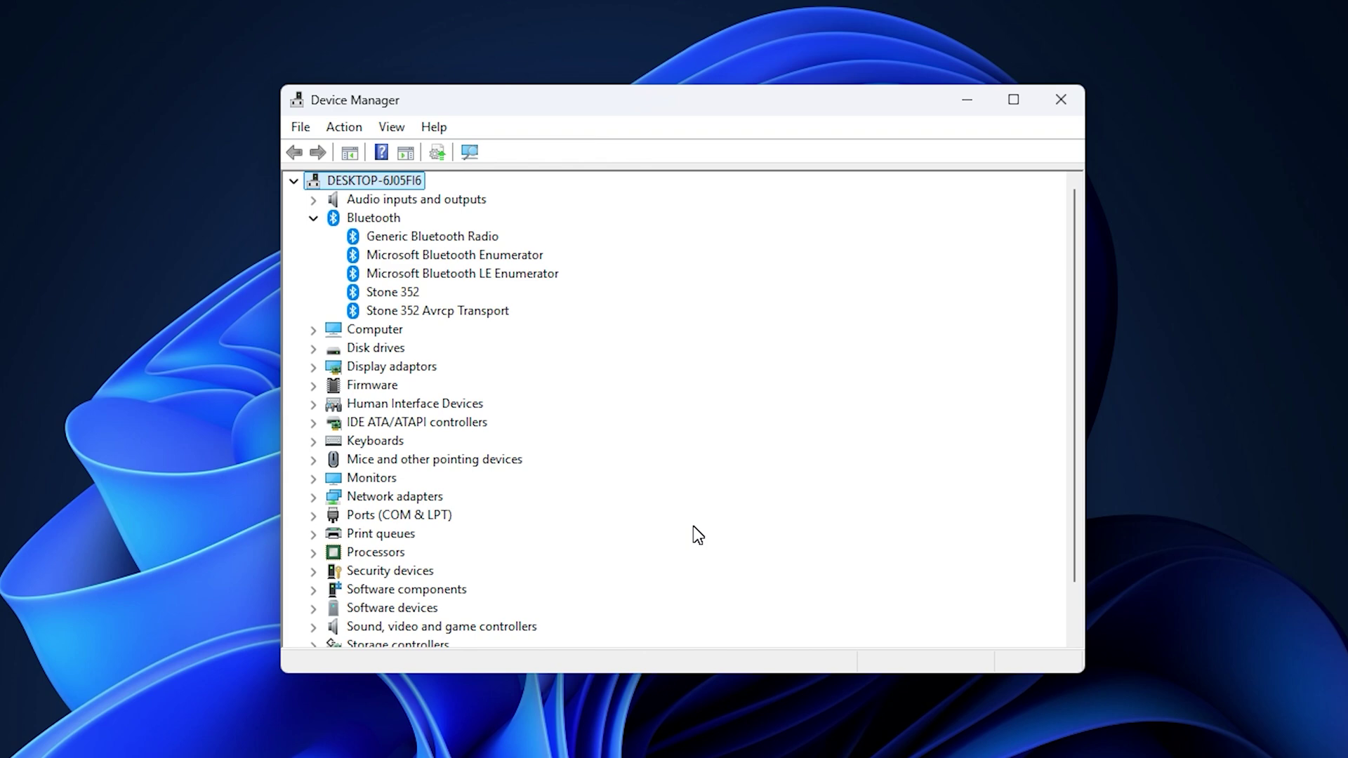
- Scan for hardware changes to restore the RFCOMM Protocol TDI device, then collapse Bluetooth
left_click(361, 128)
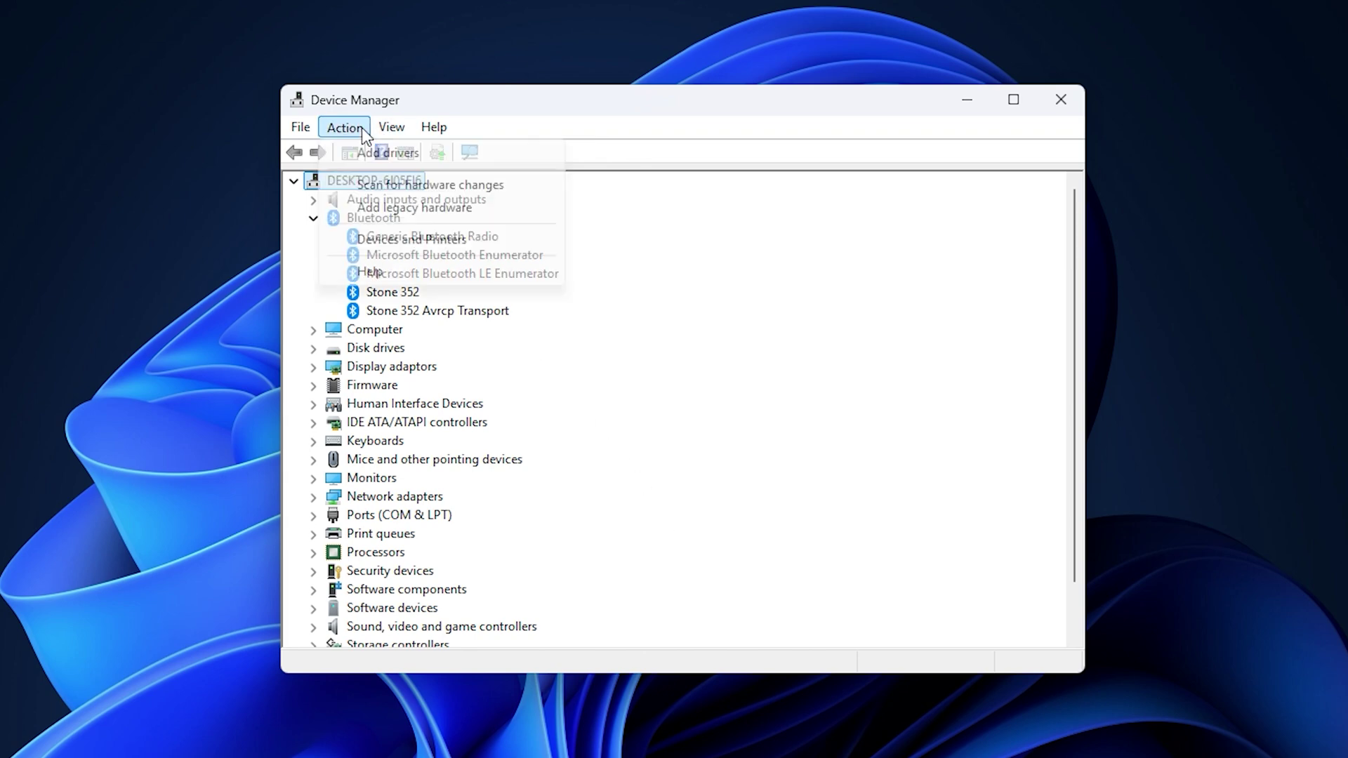
left_click(376, 185)
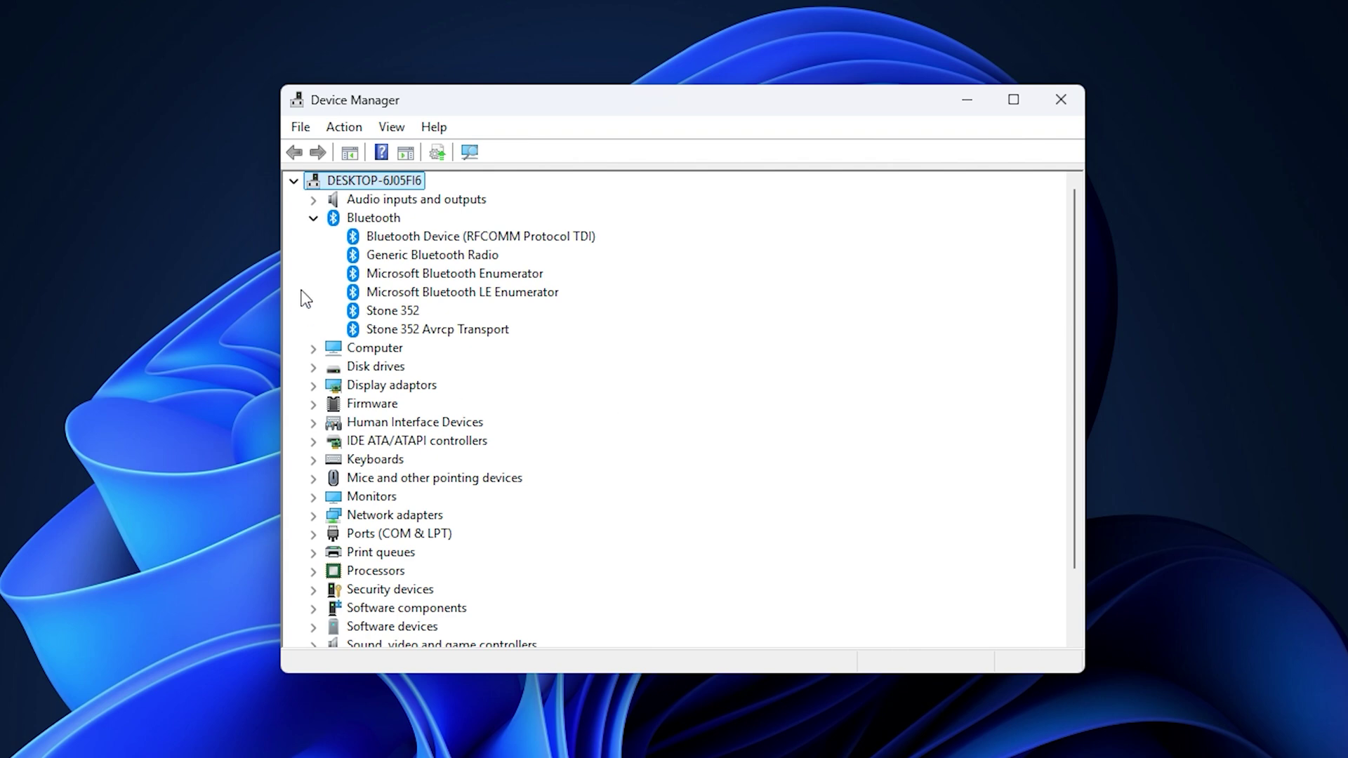
left_click(312, 218)
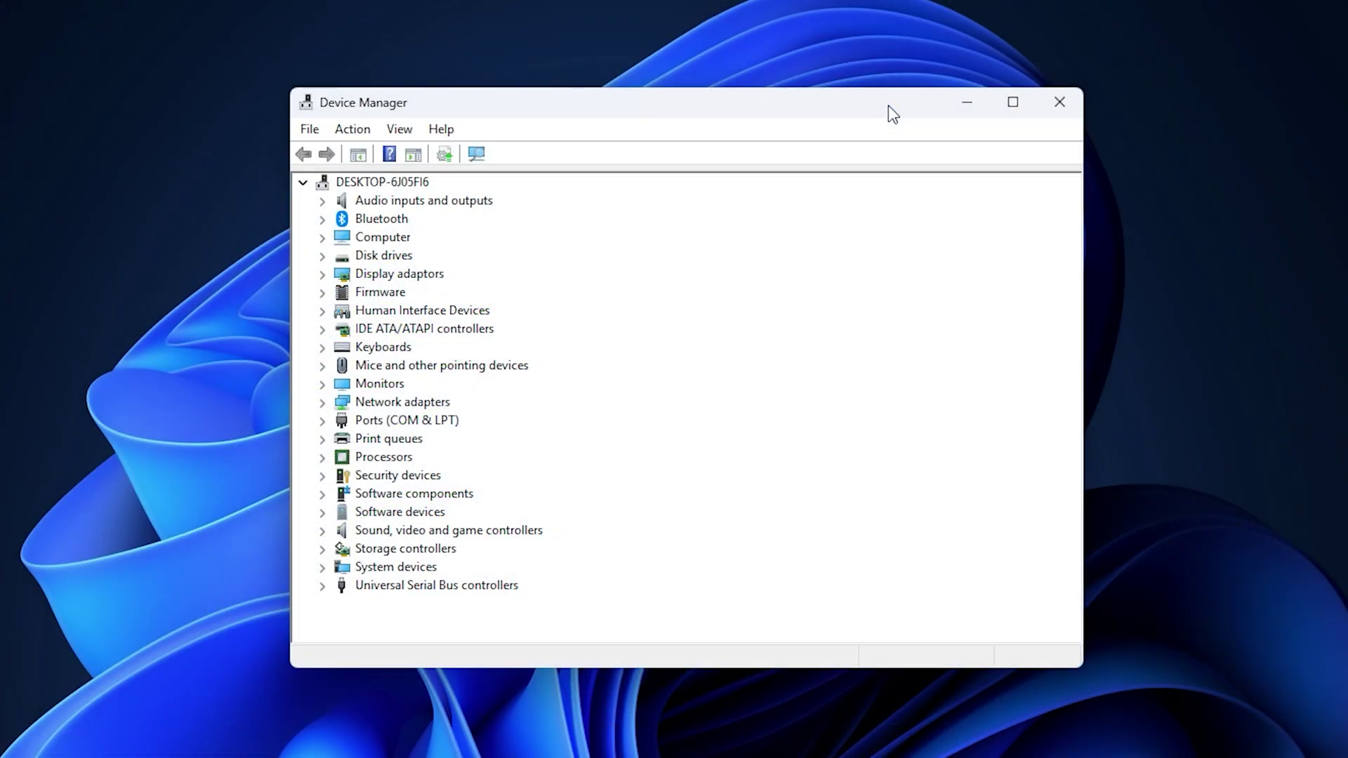
- Open the Realtek network adapter's properties from the Network adapters category
left_click(324, 403)
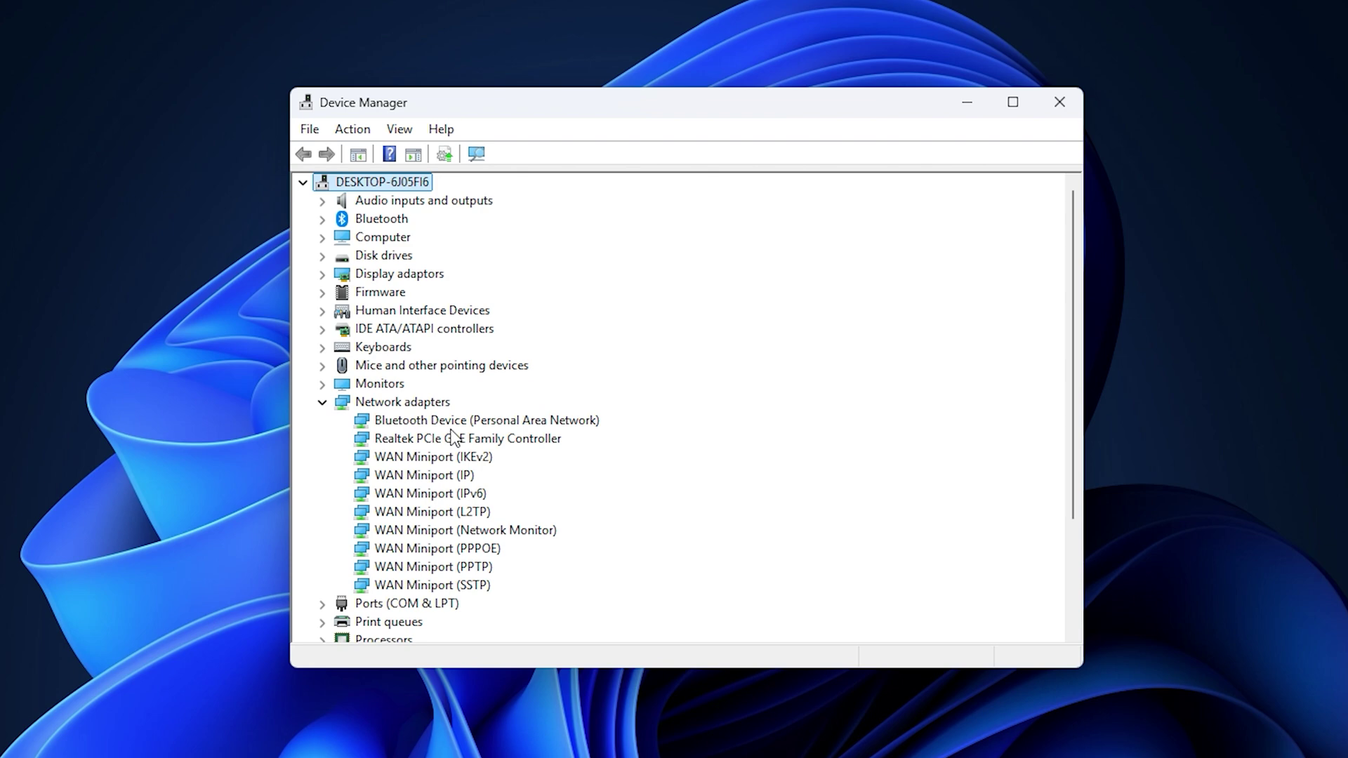
right_click(473, 445)
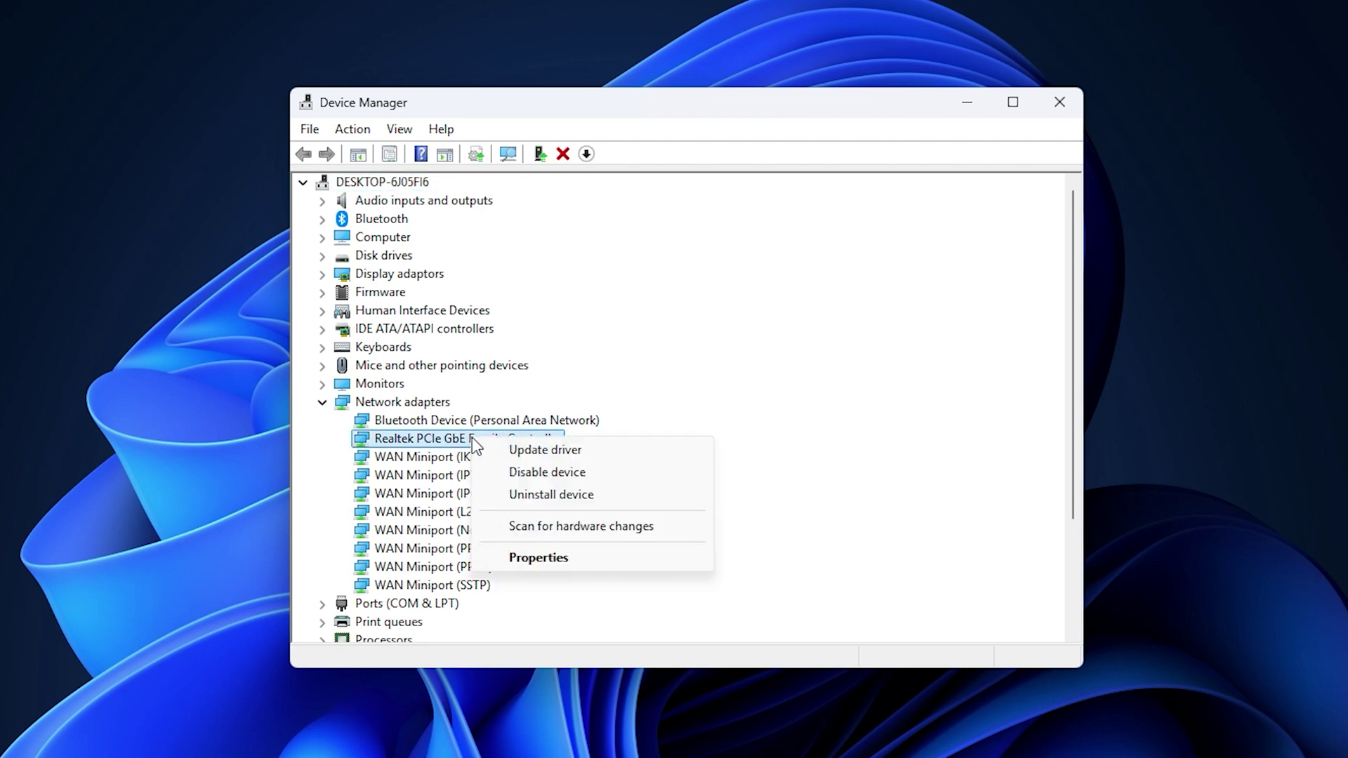
left_click(539, 558)
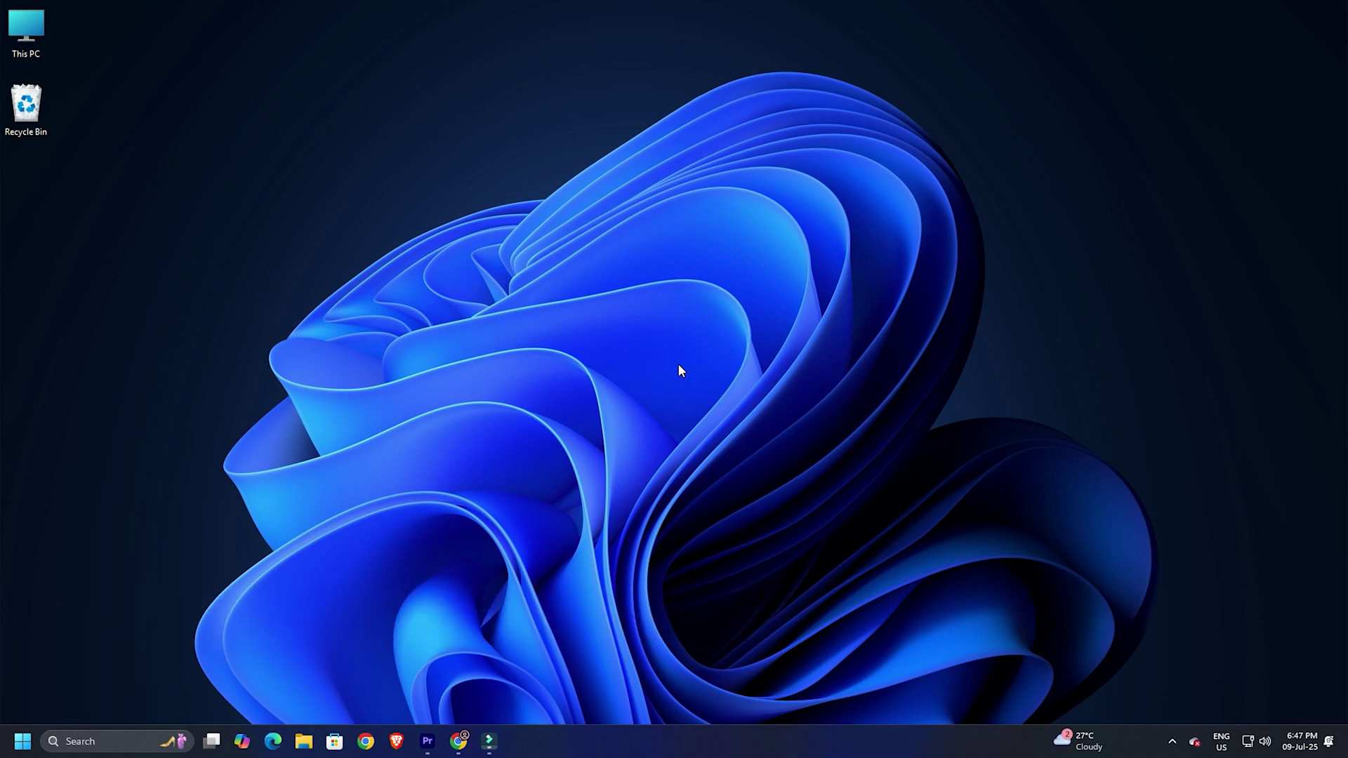
- Launch Control Panel, switch to Category view, and go to Hardware and Sound > Devices and Printers
key("super+r")
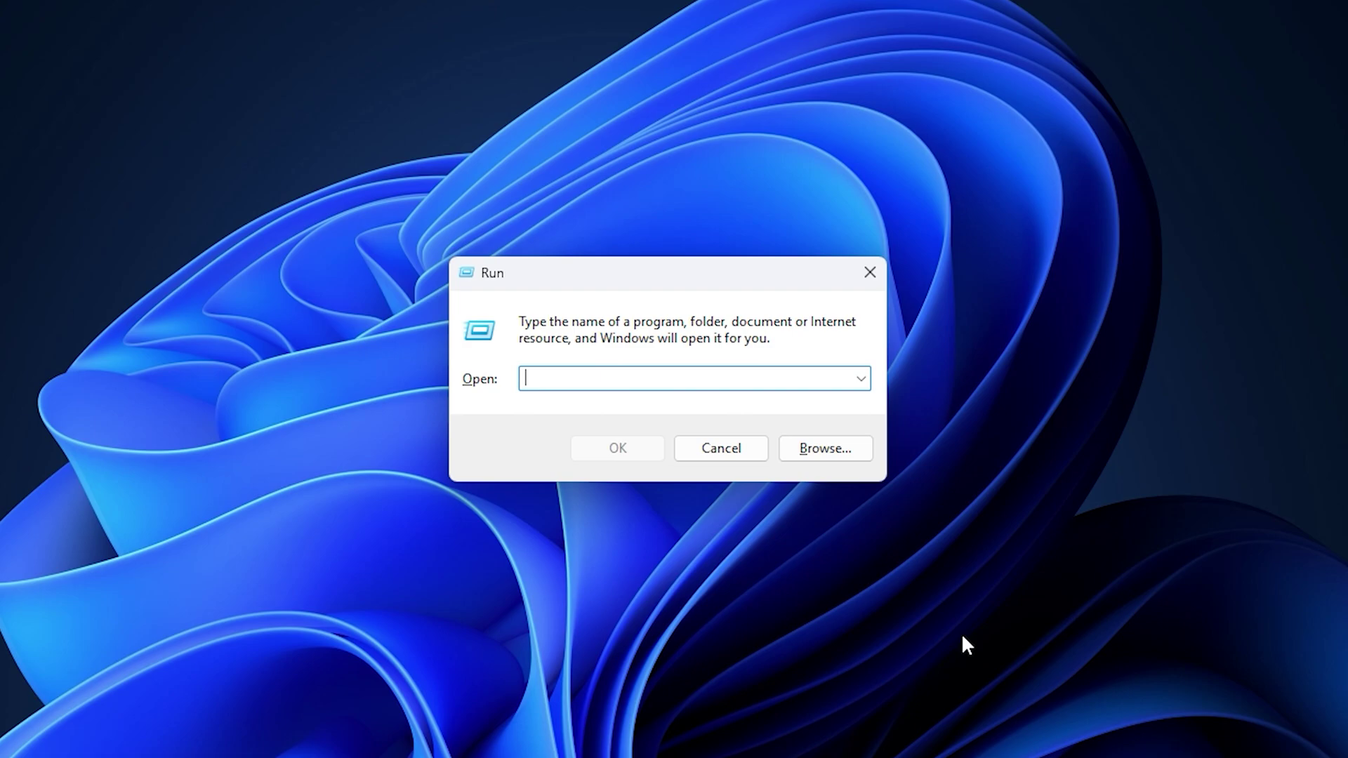
type("control panel")
key("Return")
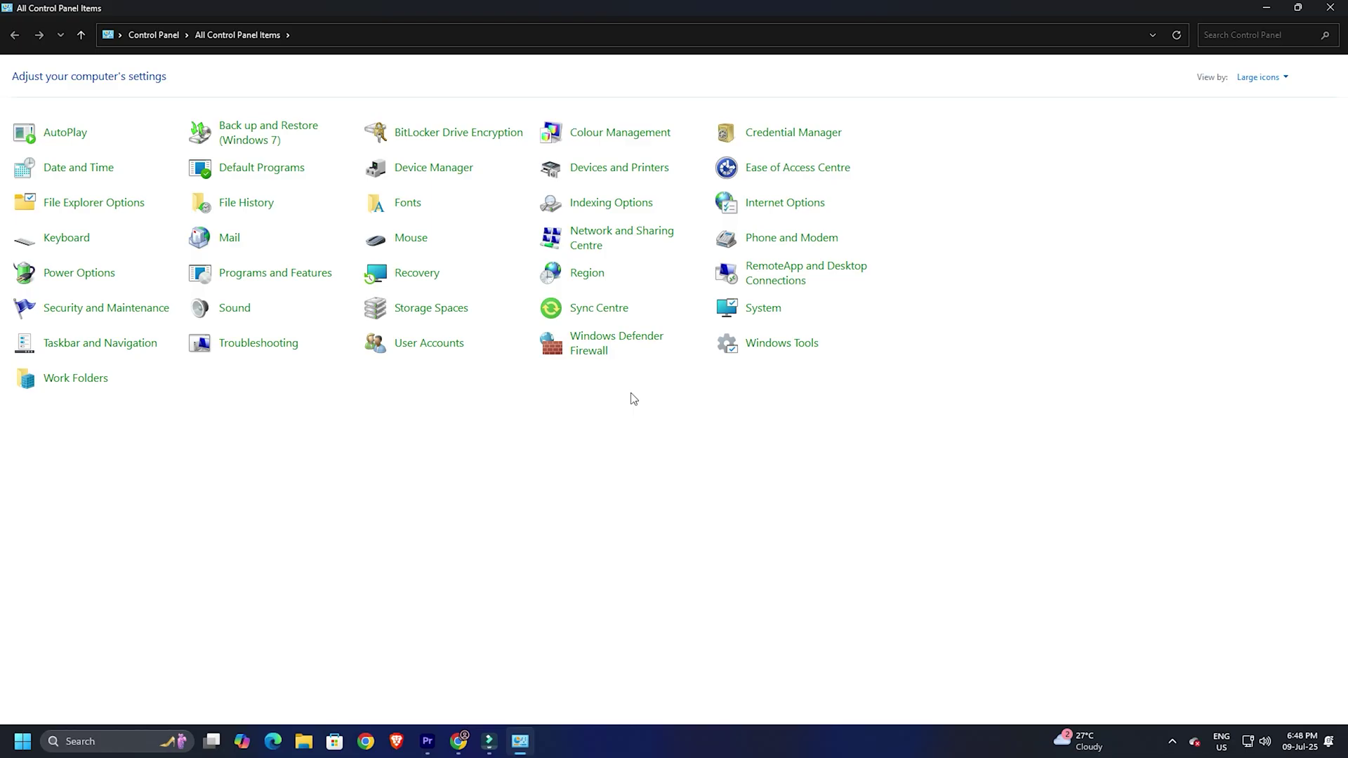
left_click(1264, 78)
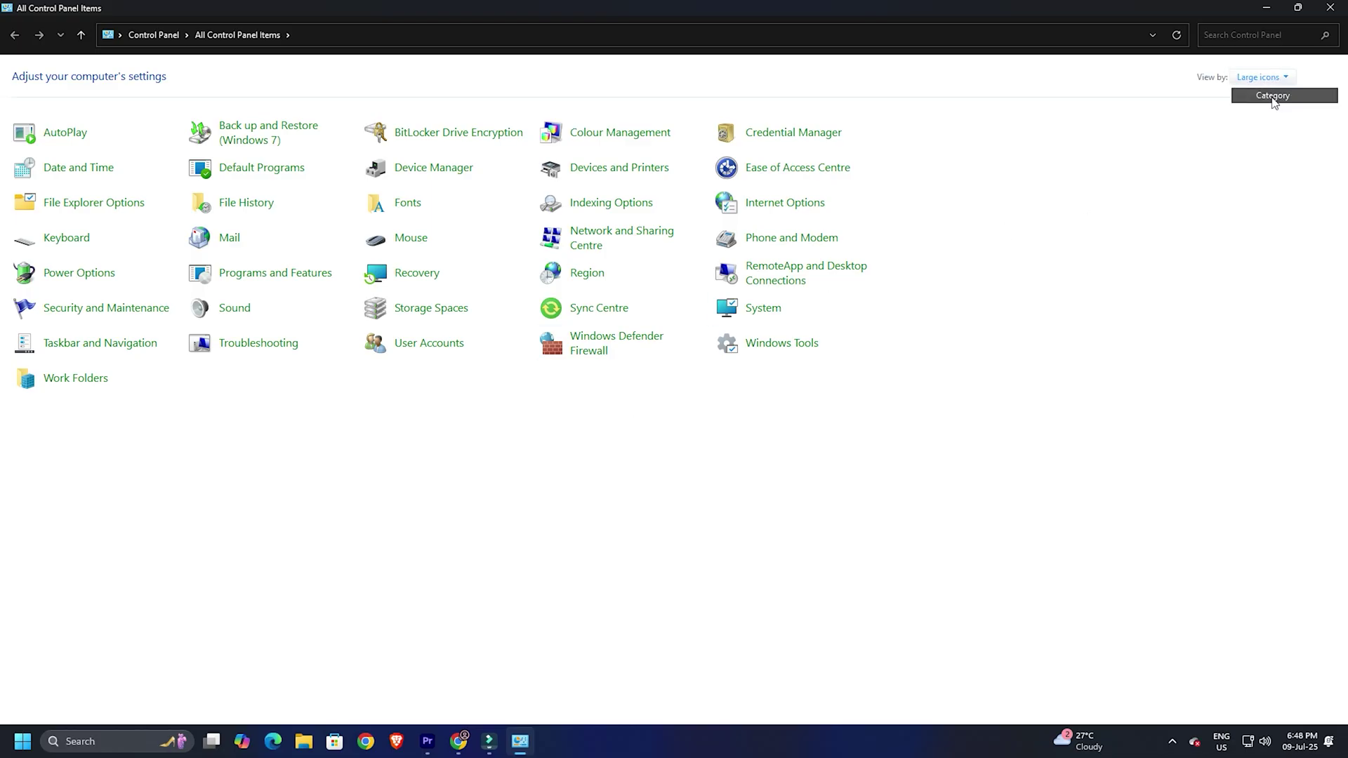
left_click(1272, 95)
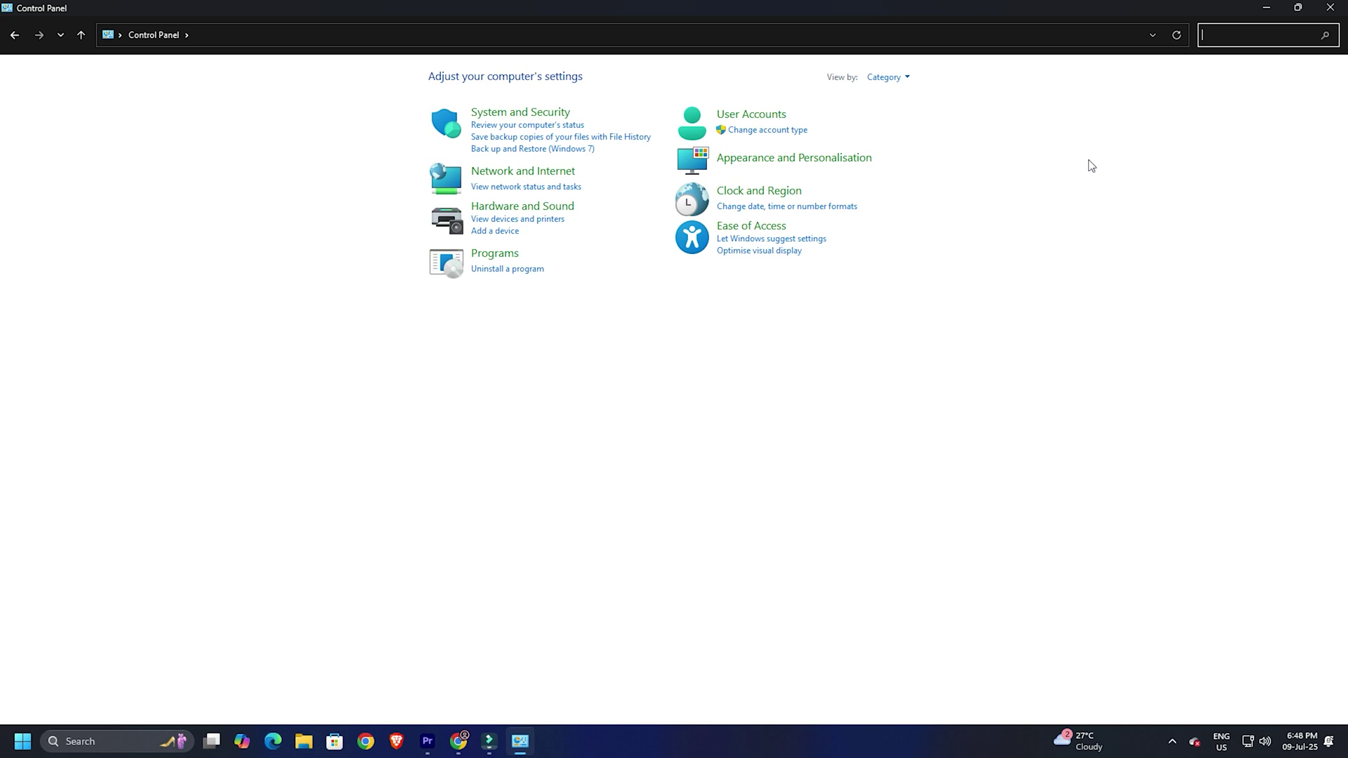
left_click(525, 207)
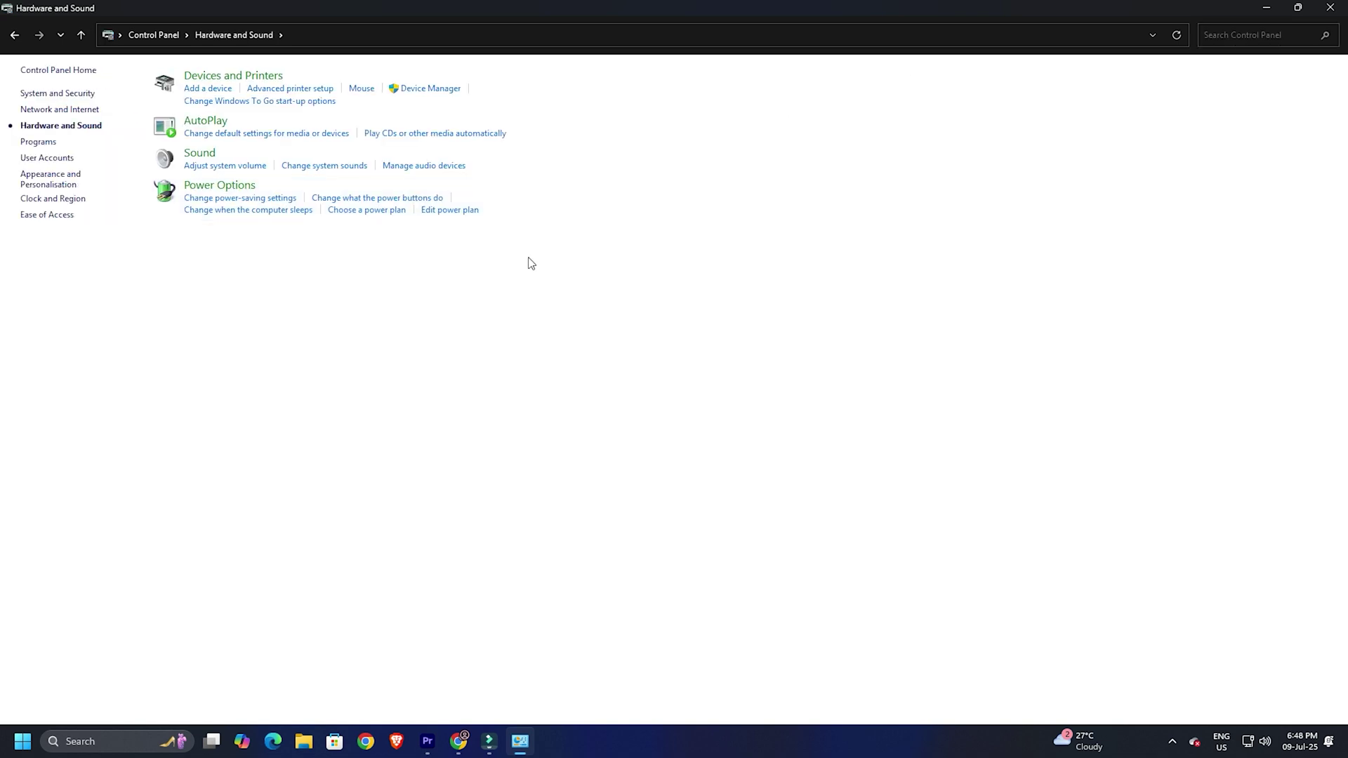
left_click(243, 81)
scroll(562, 357, "down", 5)
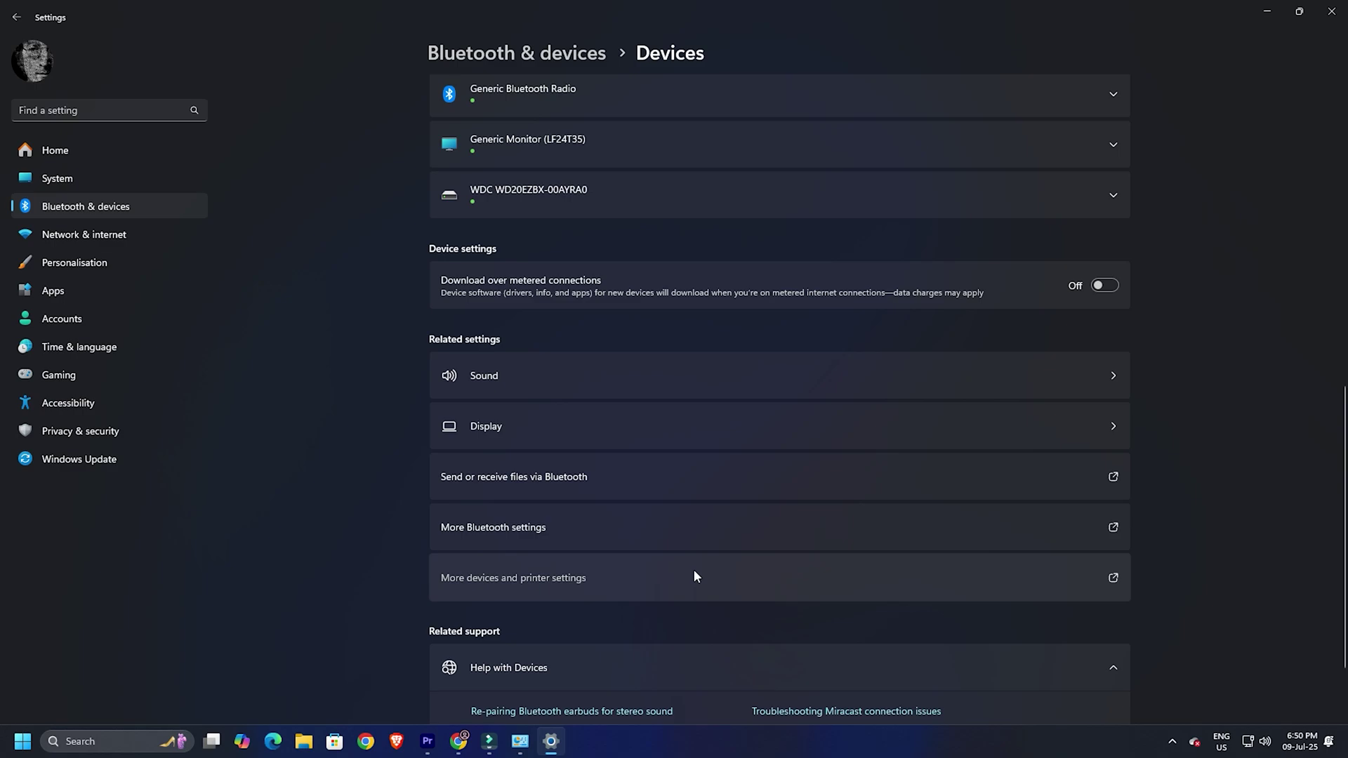
- Uncheck Remotely Controllable Device in the Stone 352 headset's Services properties
left_click(694, 572)
right_click(479, 79)
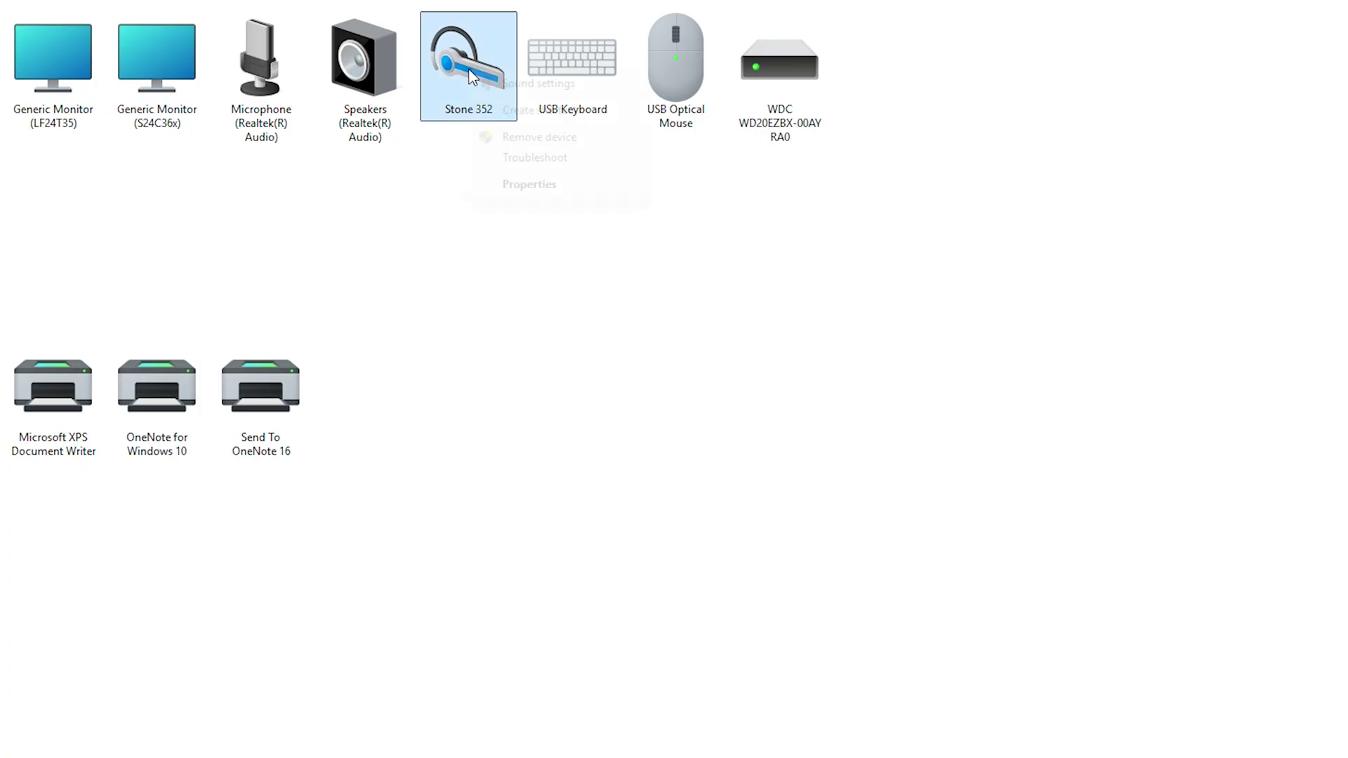
left_click(543, 187)
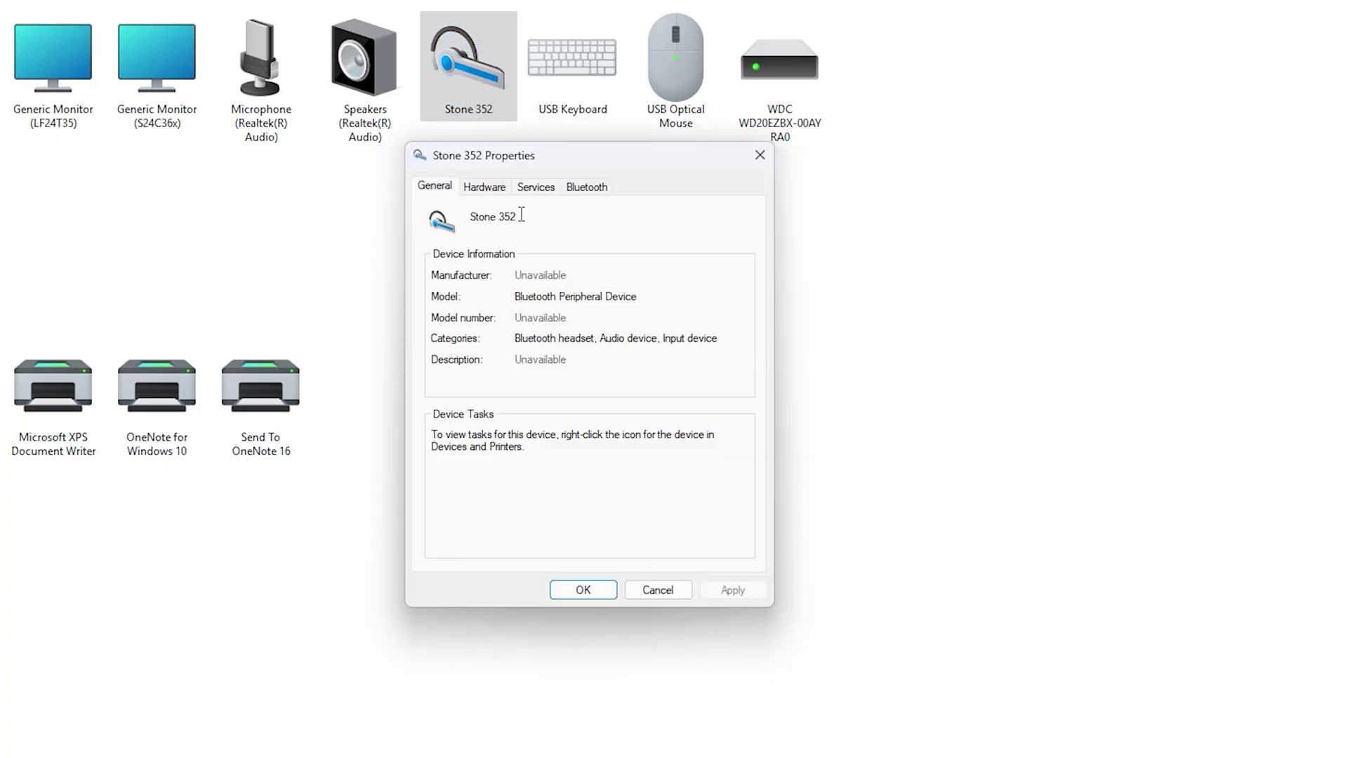
left_click(554, 186)
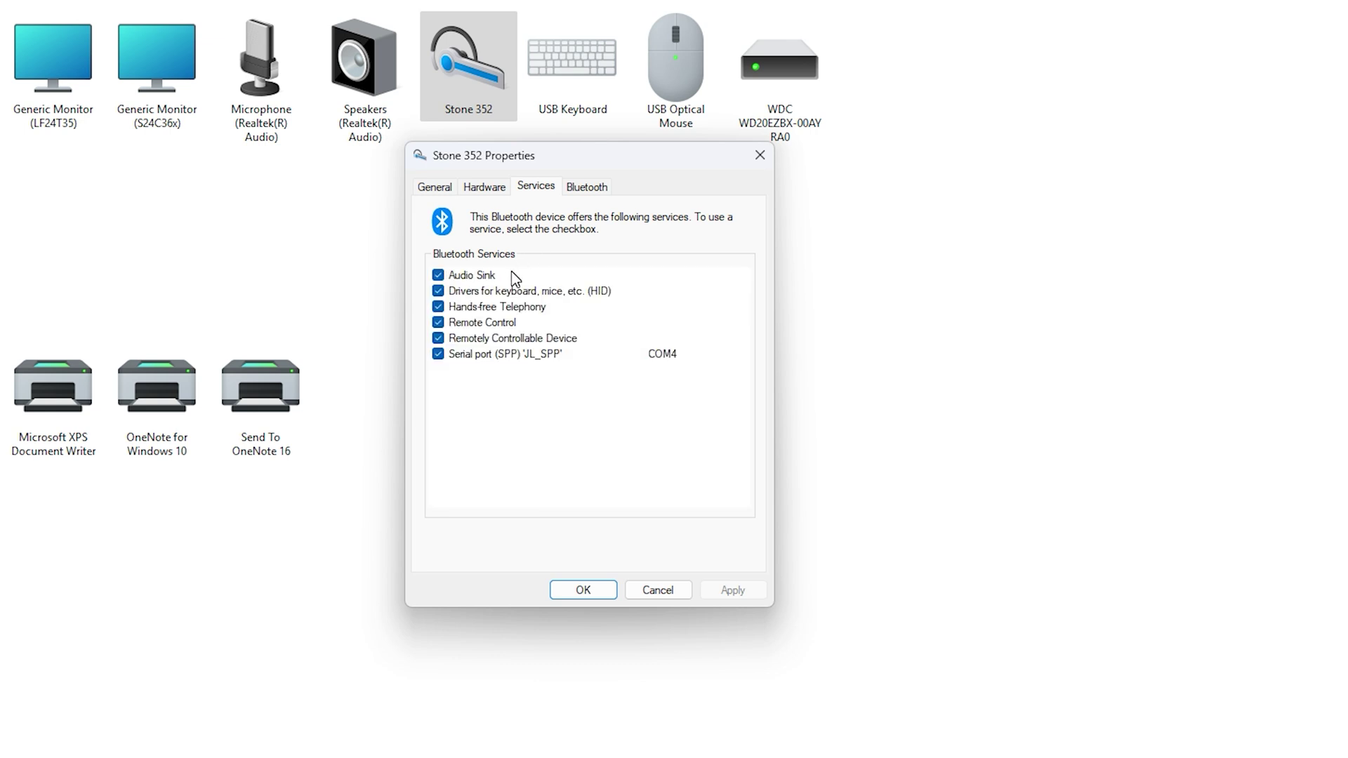
left_click(437, 339)
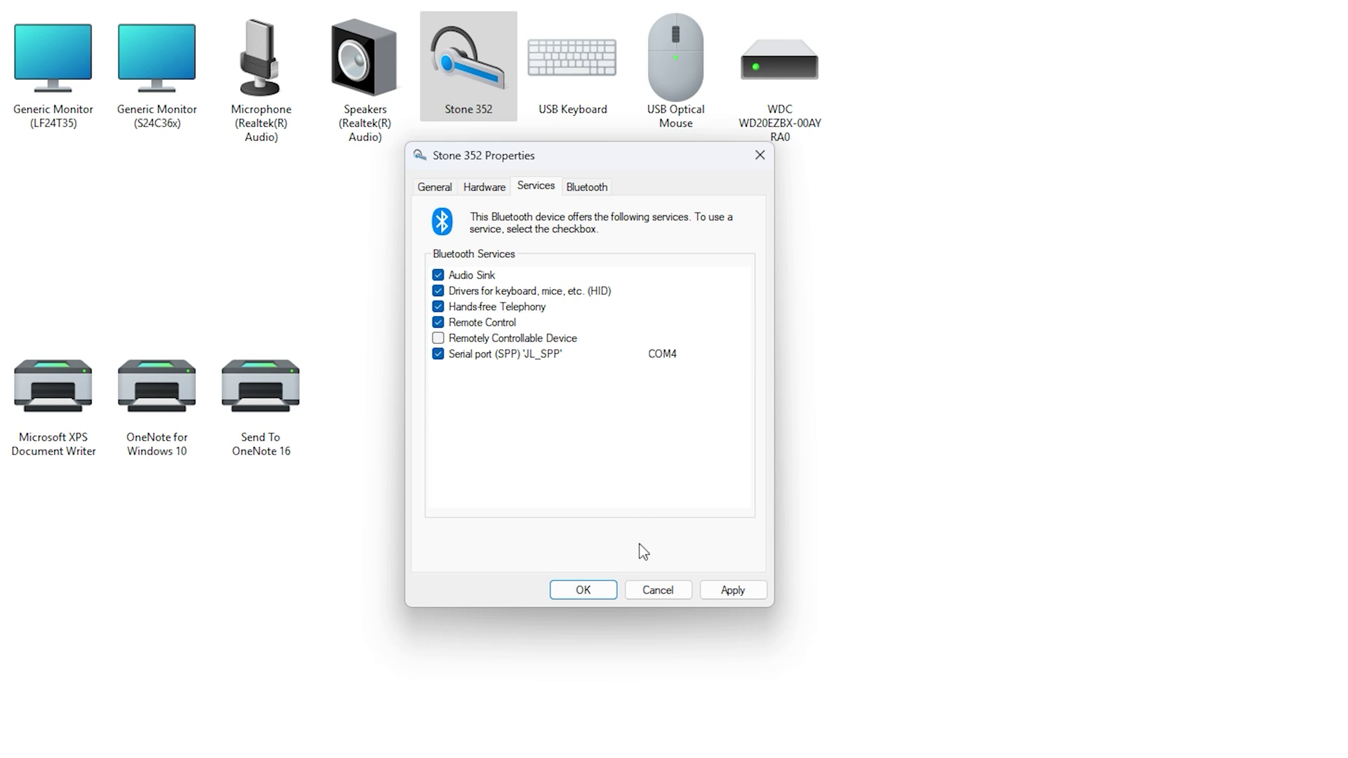